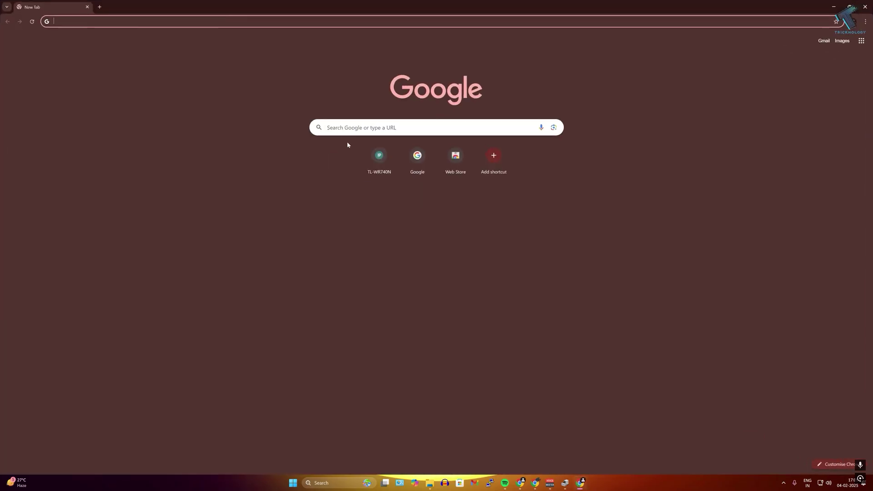
# - Focus the Google search box on Chrome's new tab page
pyautogui.click(347, 128)
# - Search Google for 'Raspberry pi' and open the official raspberrypi.com result
pyautogui.write('Ras')
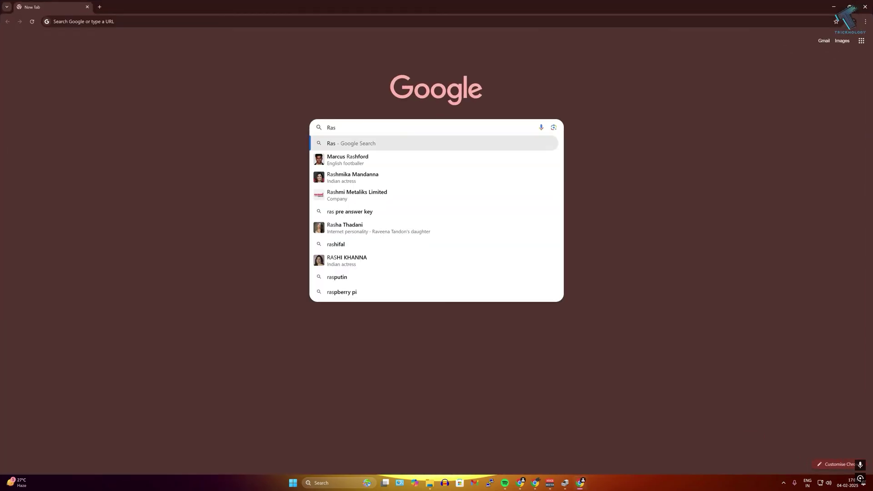
pyautogui.write('pberry pi')
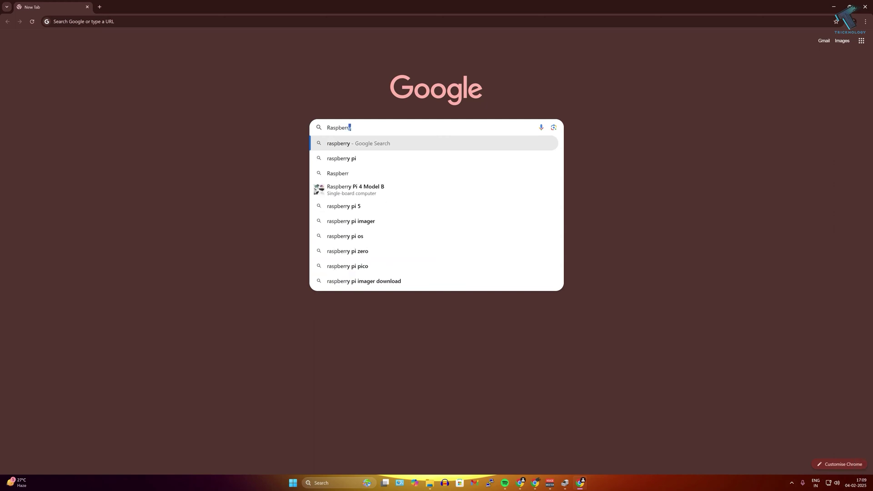
pyautogui.press('Return')
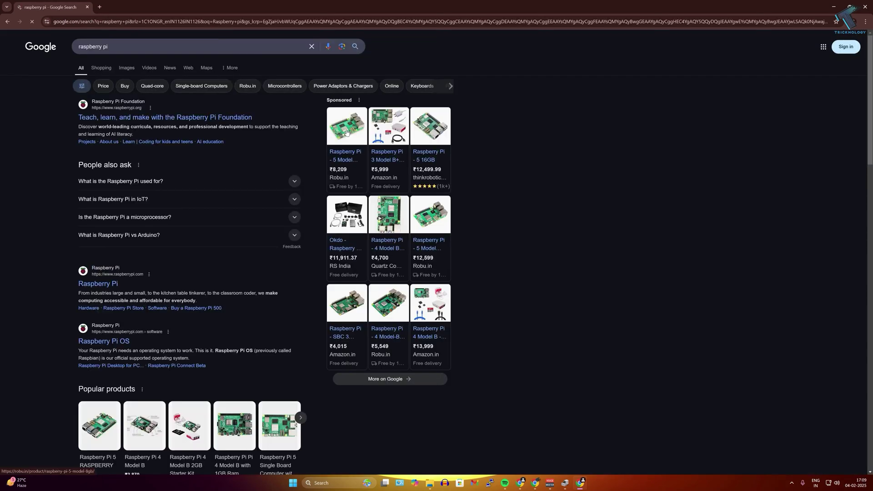
pyautogui.scroll(-2, 173, 244)
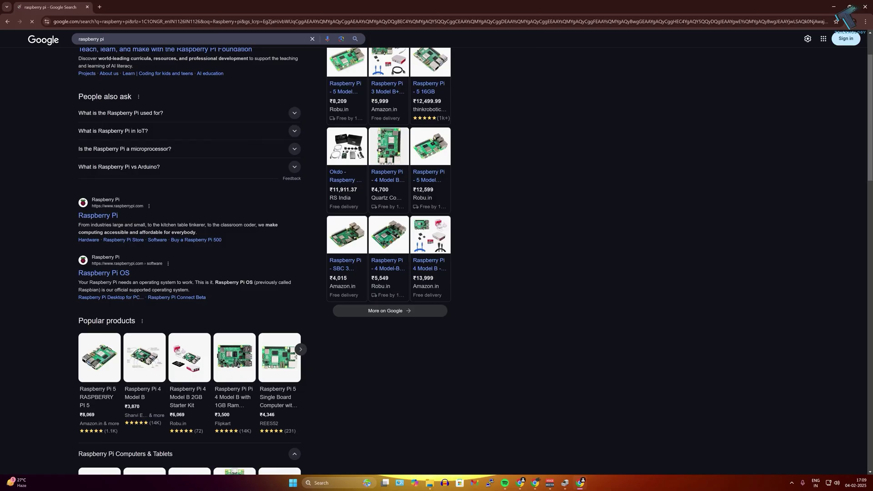
pyautogui.click(100, 217)
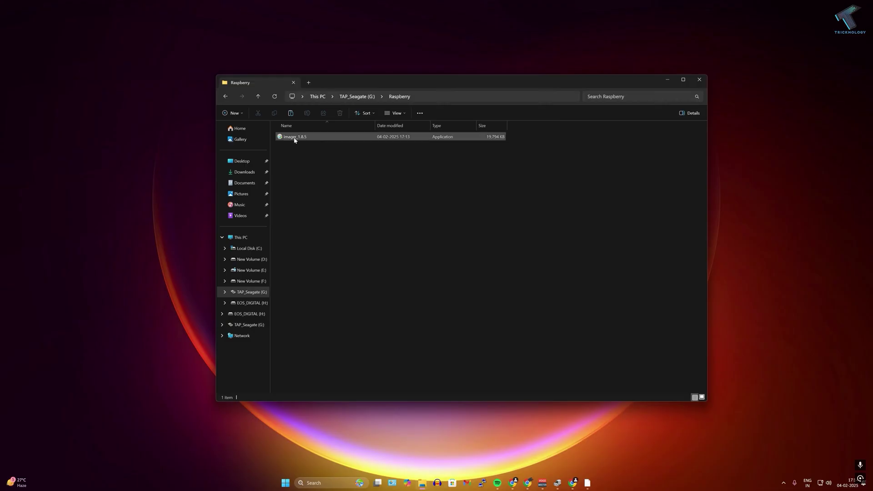
# - Install Raspberry Pi Imager from the downloaded installer and launch it
pyautogui.doubleClick(294, 137)
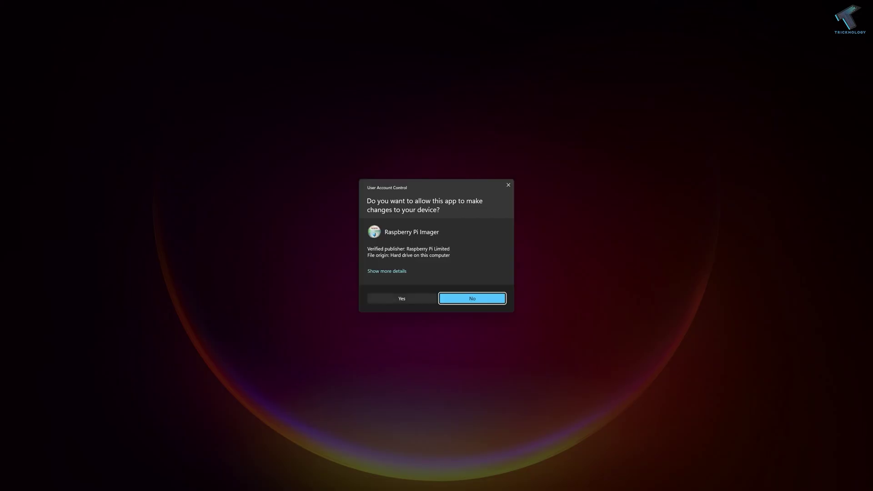
pyautogui.click(401, 298)
pyautogui.click(455, 287)
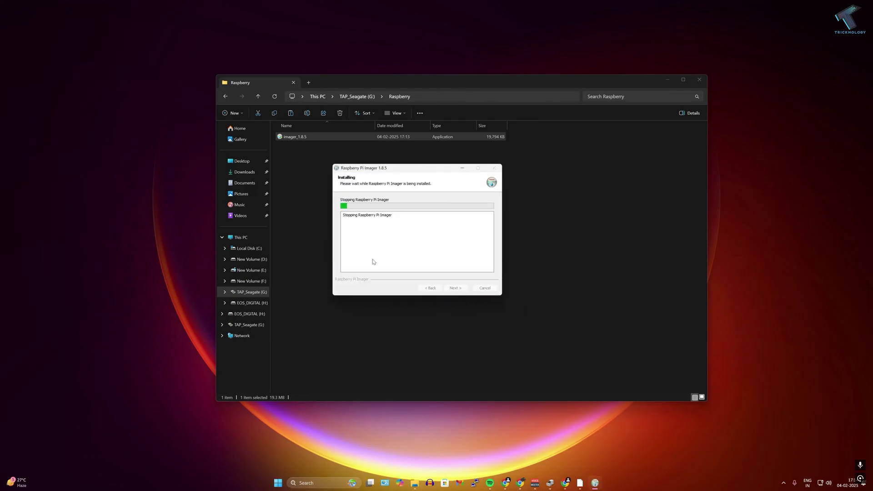
pyautogui.click(456, 287)
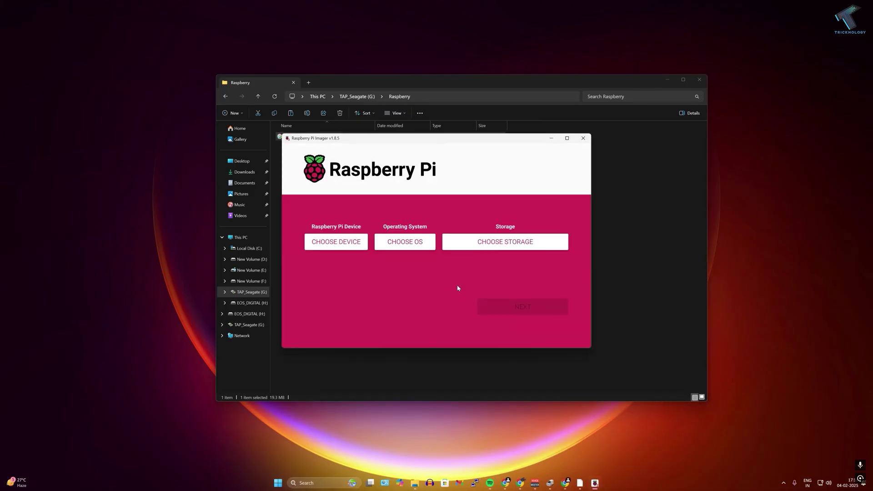
# - Select Raspberry Pi 4, Raspberry Pi OS (64-bit), and the 31.9 GB USB storage
pyautogui.click(345, 245)
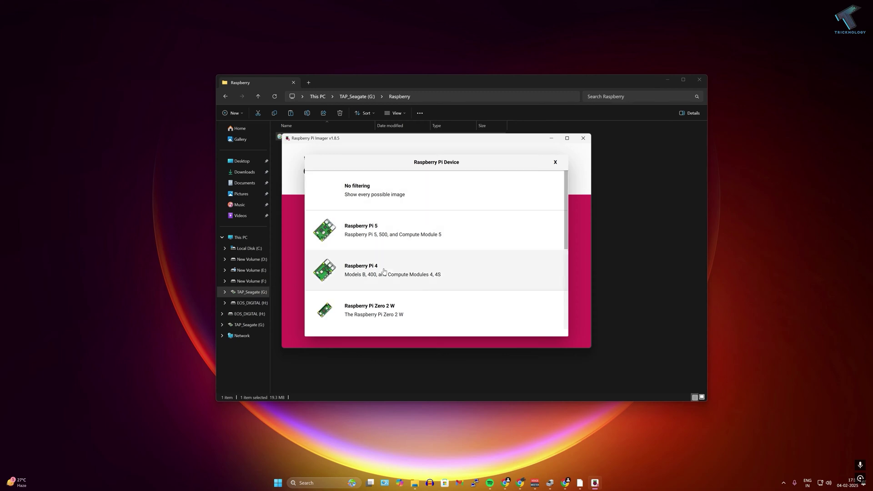
pyautogui.scroll(-5, 376, 282)
pyautogui.scroll(5, 380, 273)
pyautogui.click(373, 276)
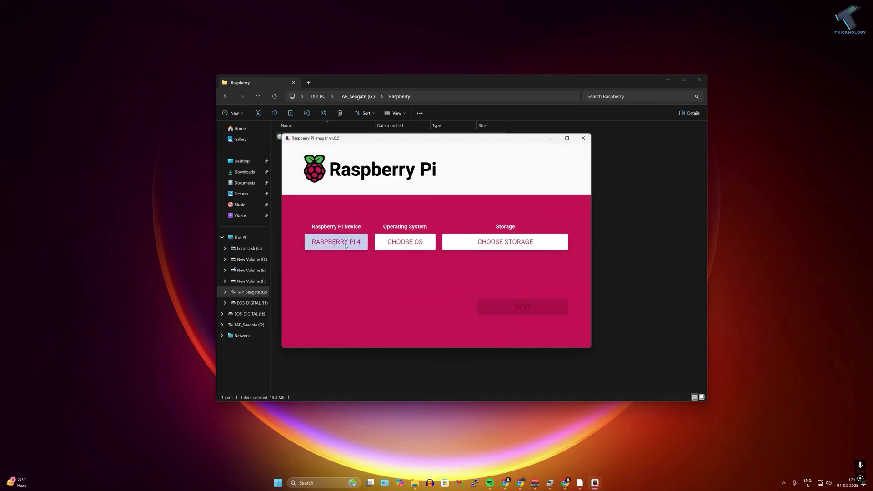
pyautogui.click(396, 246)
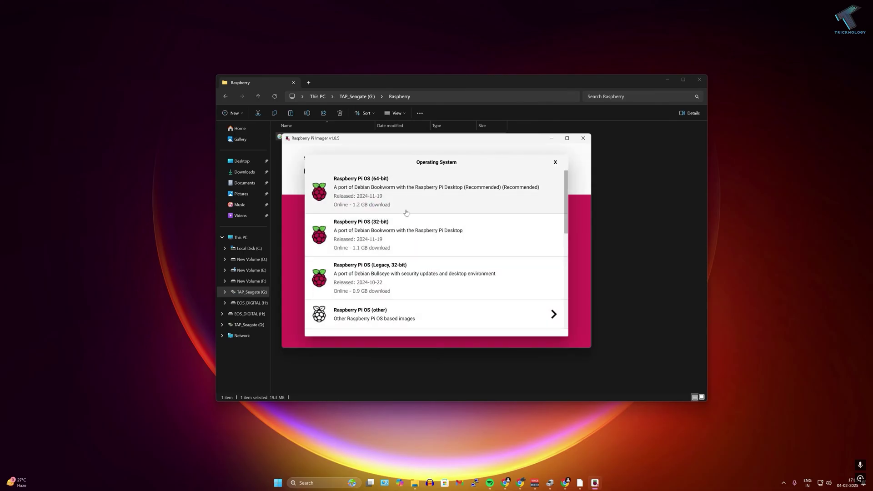
pyautogui.click(369, 200)
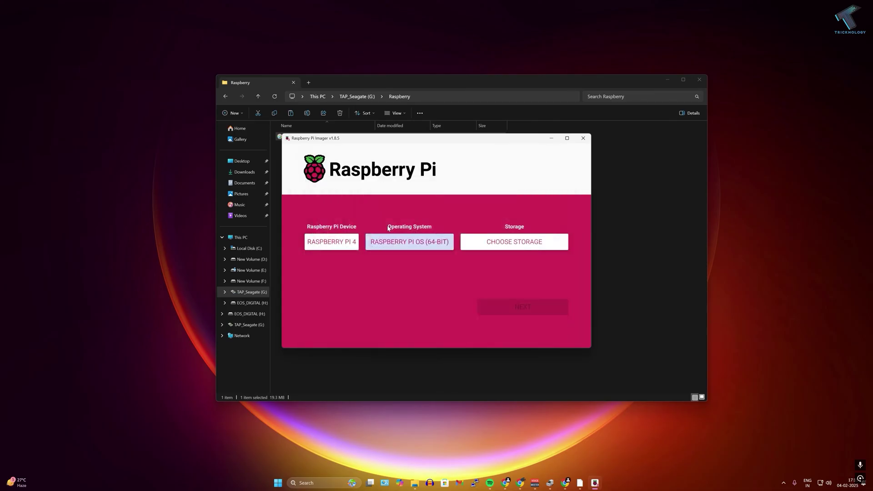
pyautogui.click(498, 247)
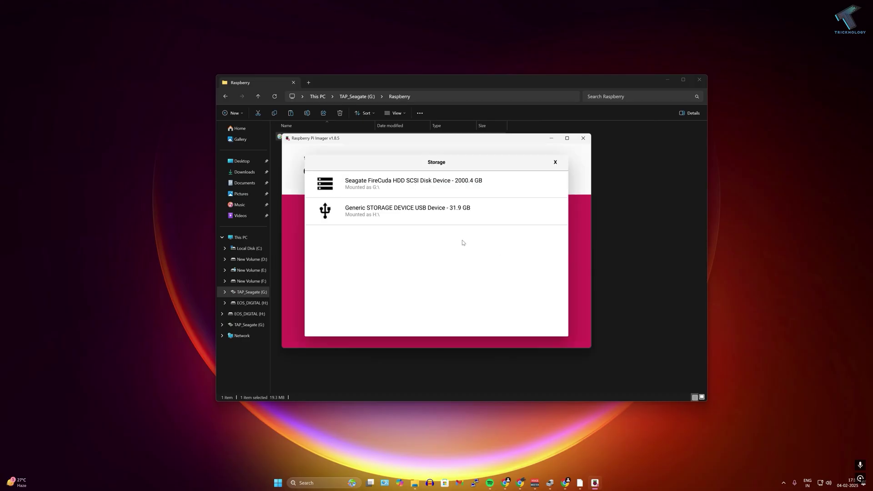
pyautogui.click(365, 214)
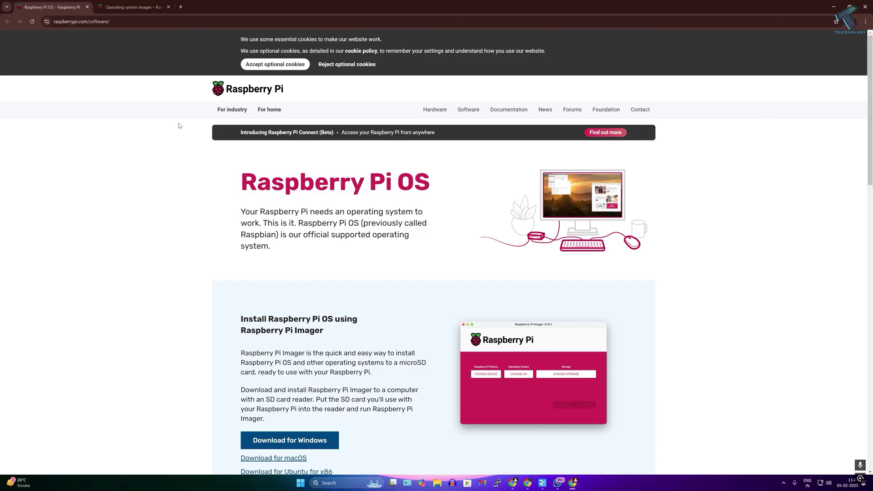
# - Open all OS download options and scroll to Raspberry Pi OS (64-bit) with desktop
pyautogui.scroll(-8, 269, 200)
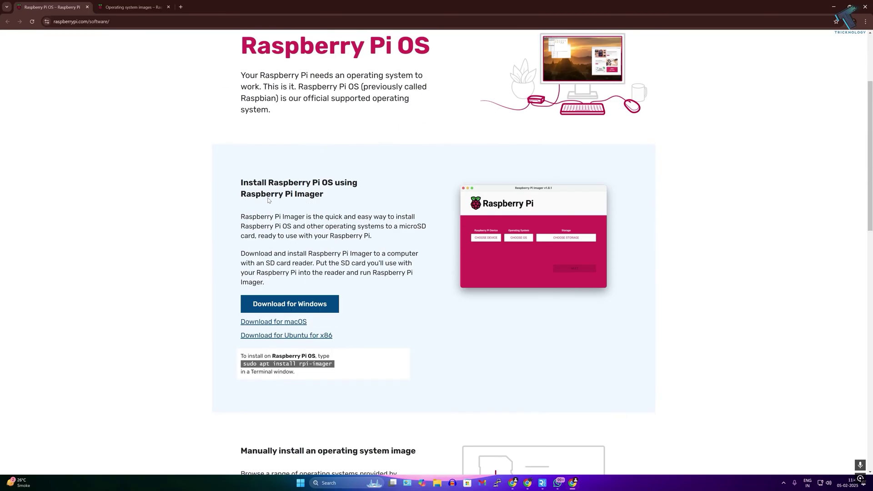
pyautogui.scroll(-2, 204, 255)
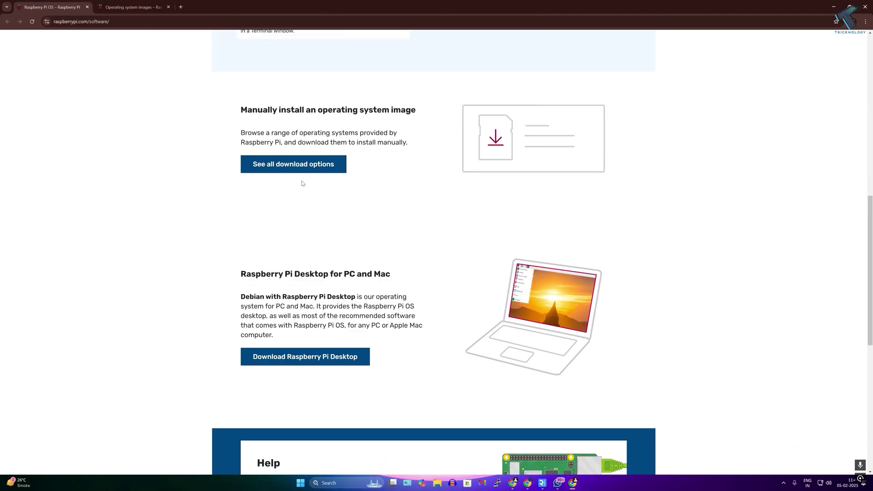
pyautogui.click(291, 168)
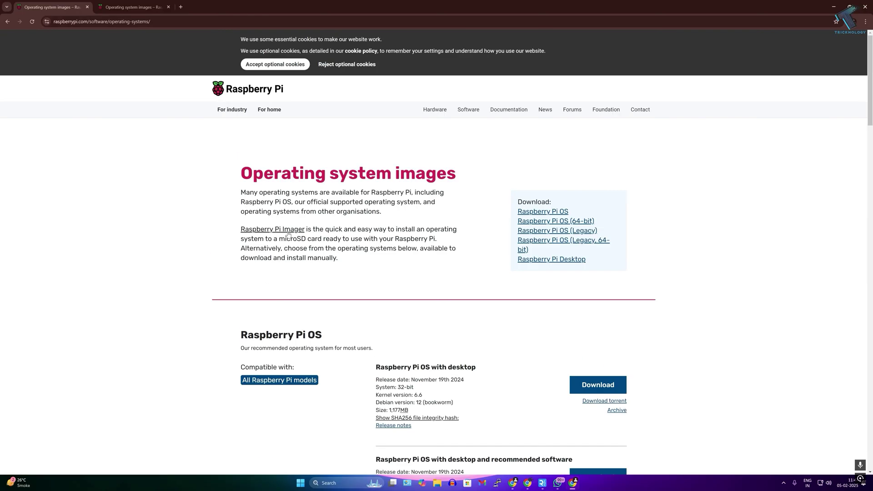
pyautogui.scroll(-3, 288, 234)
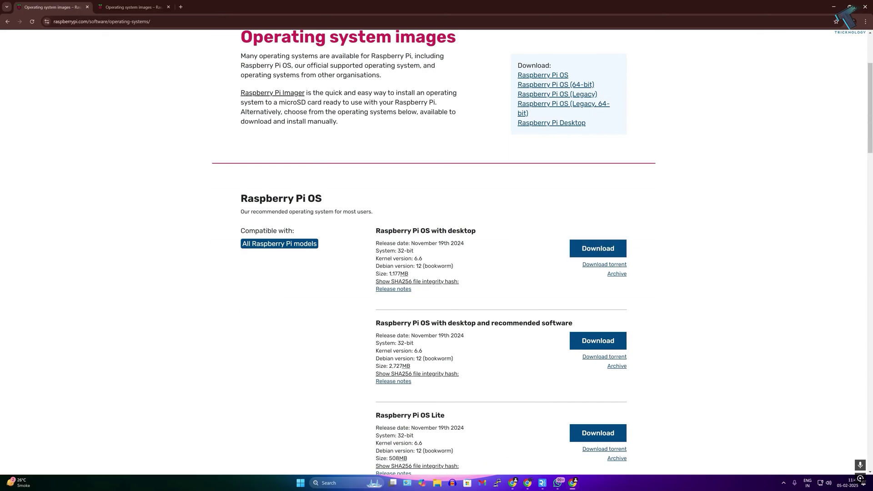
pyautogui.moveTo(376, 230); pyautogui.dragTo(477, 233)
pyautogui.scroll(-2, 478, 234)
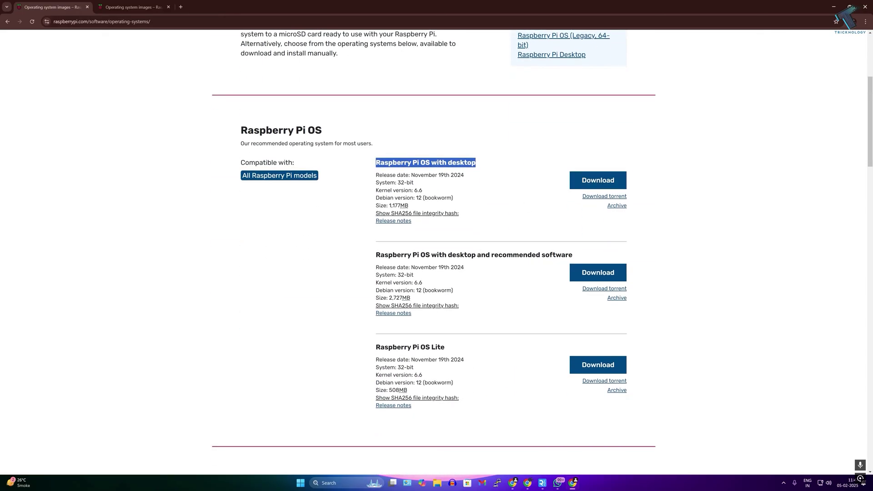
pyautogui.moveTo(376, 257); pyautogui.dragTo(491, 258)
pyautogui.scroll(-3, 491, 259)
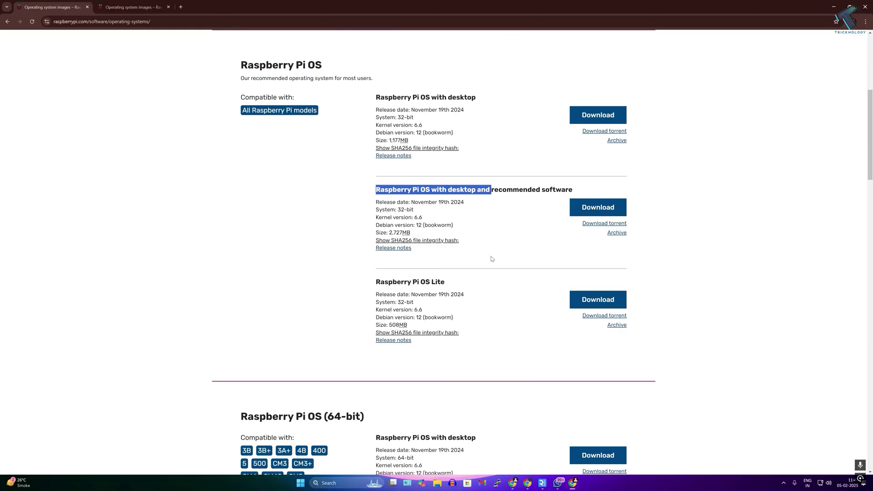
pyautogui.scroll(-3, 490, 259)
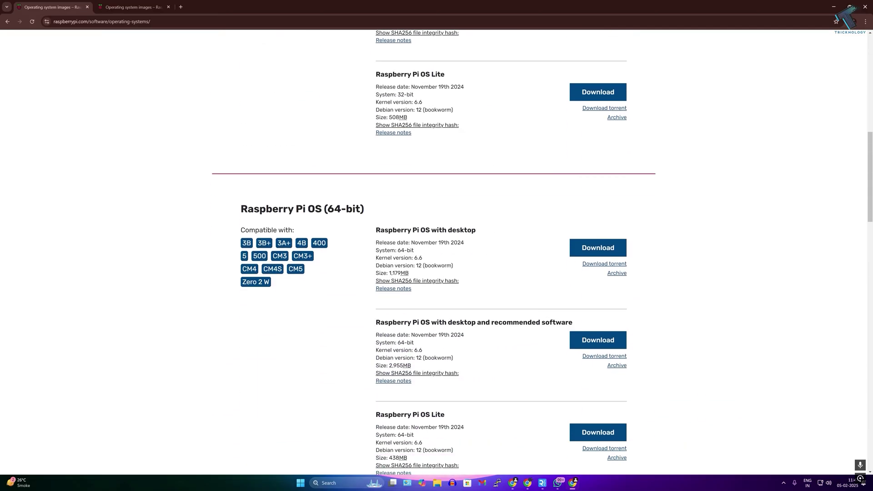
pyautogui.moveTo(375, 230); pyautogui.dragTo(479, 235)
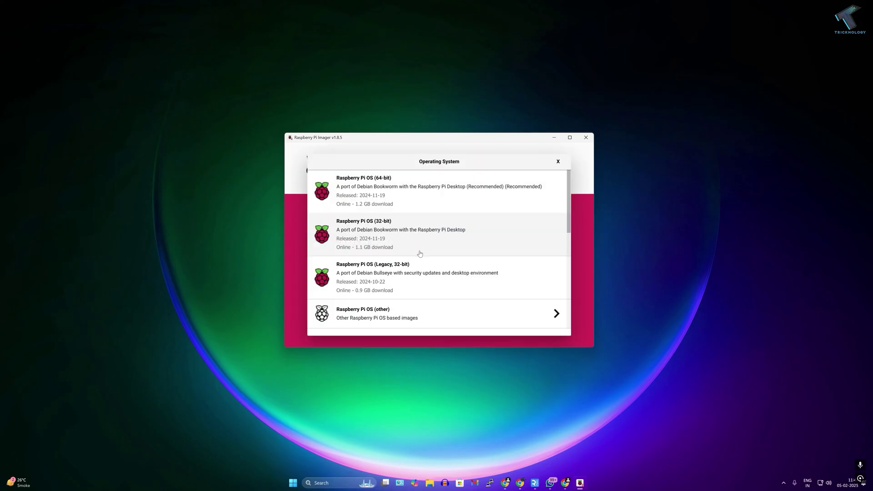
pyautogui.scroll(-10, 419, 254)
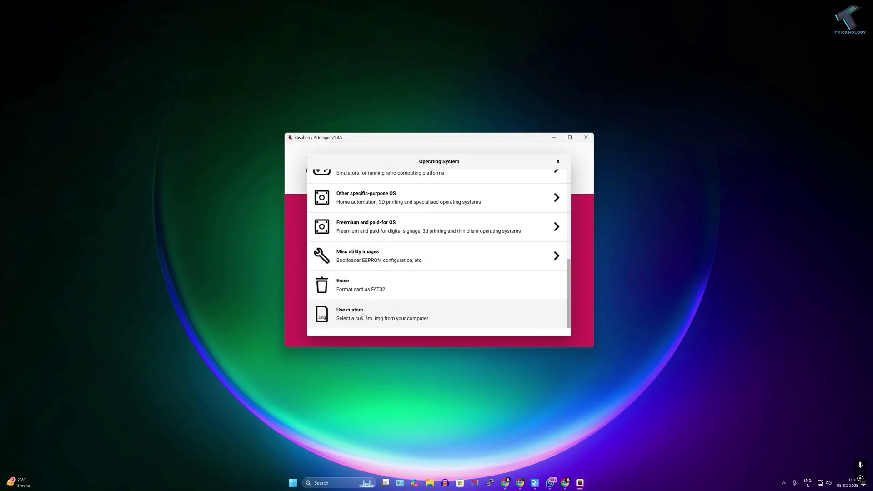
# - Use the 2024-11-19 bookworm arm64 .img.xz from drive G: as a custom image, then continue
pyautogui.click(358, 314)
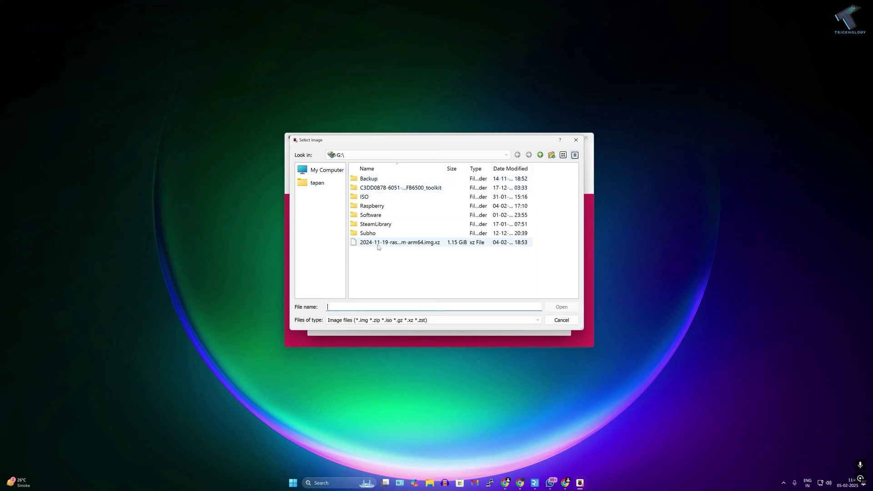
pyautogui.click(322, 171)
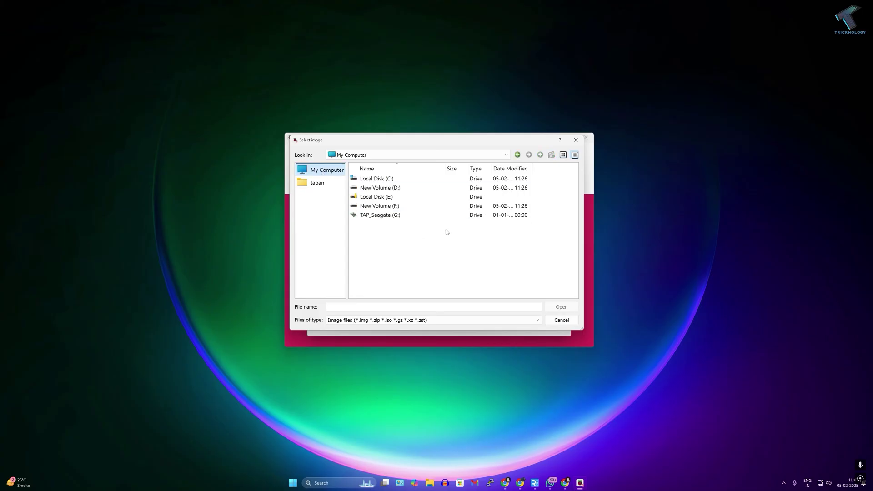
pyautogui.doubleClick(375, 215)
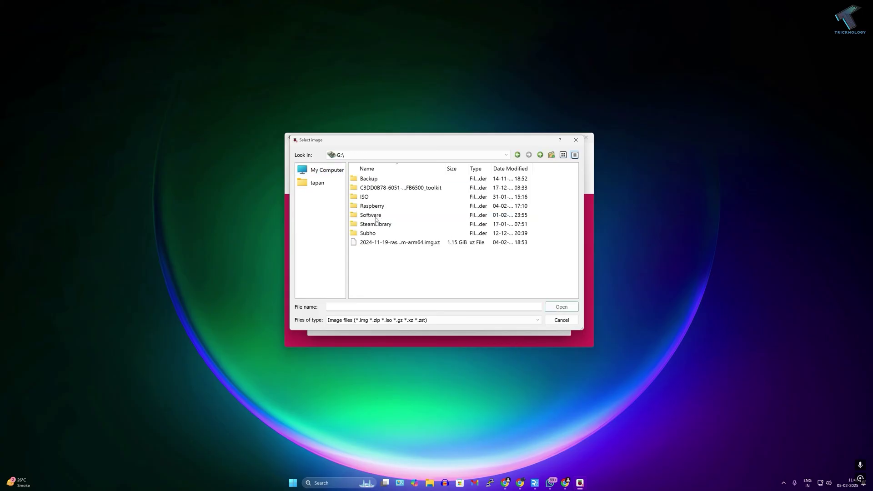
pyautogui.doubleClick(384, 244)
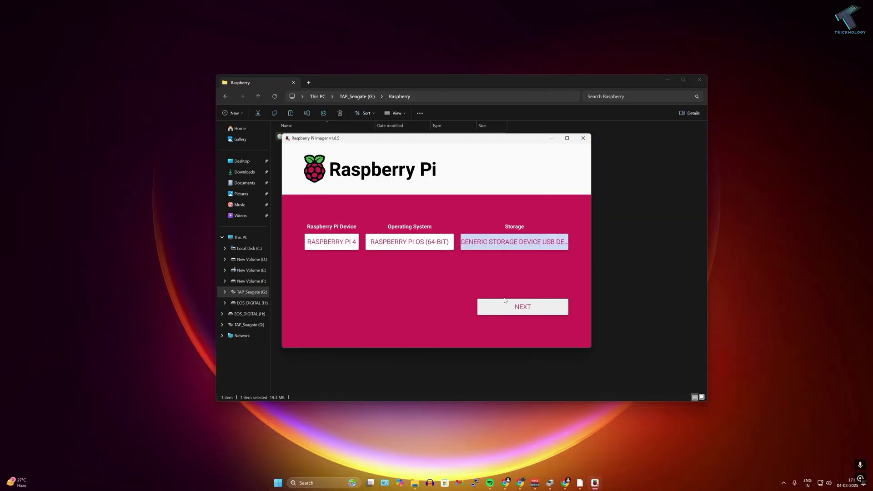
pyautogui.click(514, 308)
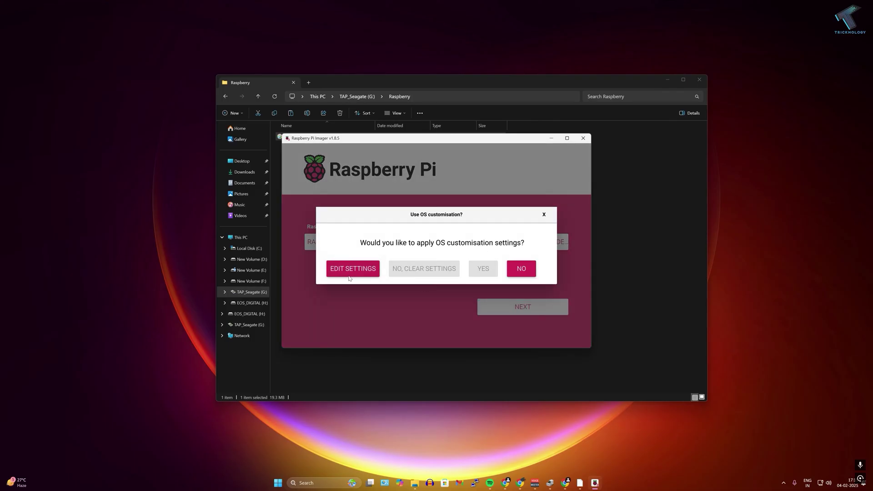
# - Enable wireless LAN and locale settings in OS customisation and pick the time zone
pyautogui.click(352, 271)
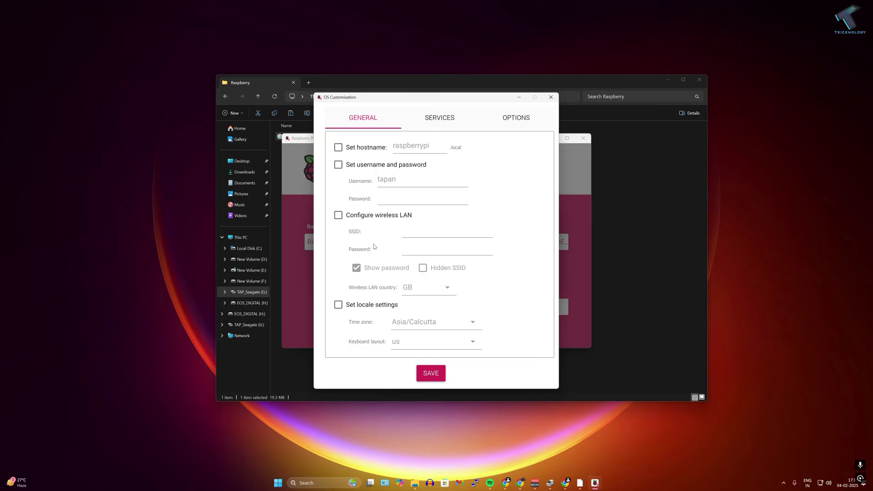
pyautogui.click(338, 216)
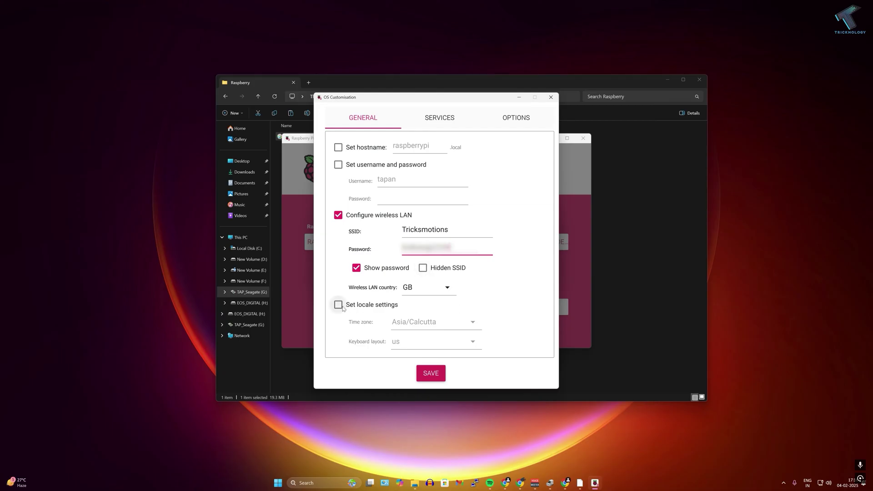
pyautogui.click(338, 304)
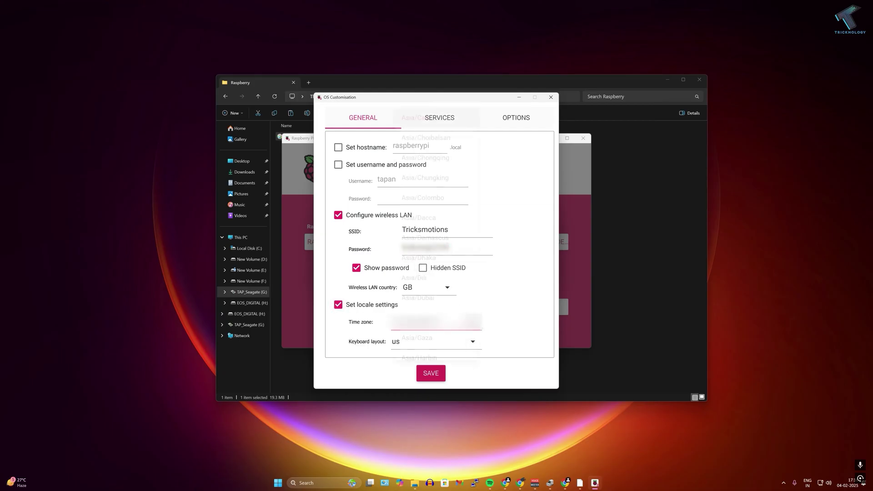
pyautogui.click(455, 322)
pyautogui.scroll(-3, 457, 333)
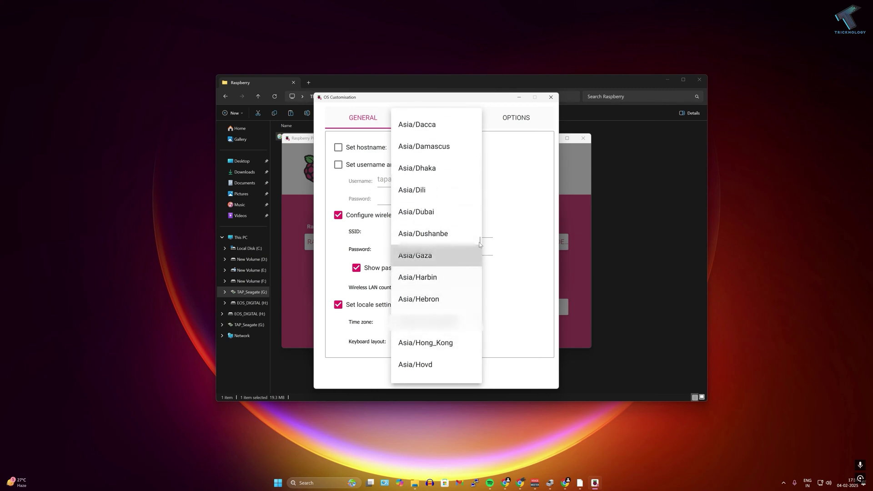
pyautogui.moveTo(479, 266); pyautogui.dragTo(479, 222)
pyautogui.click(541, 255)
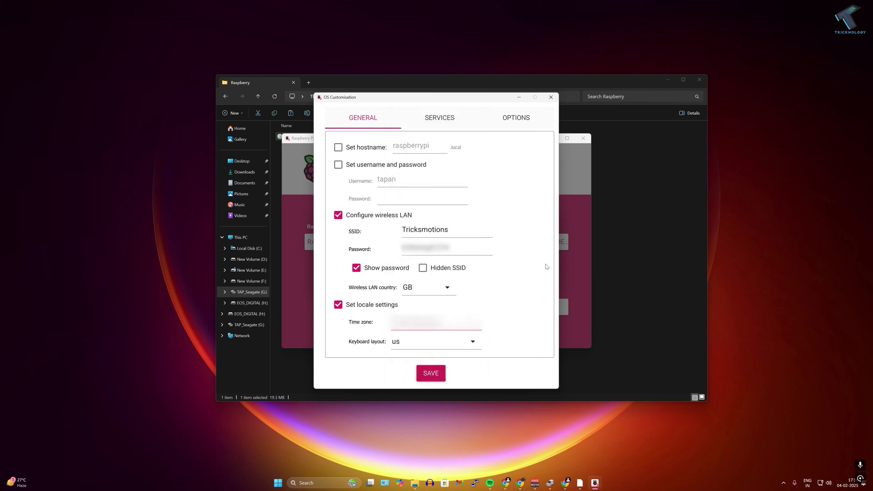
# - Enable username and password login and enter the account password
pyautogui.click(338, 165)
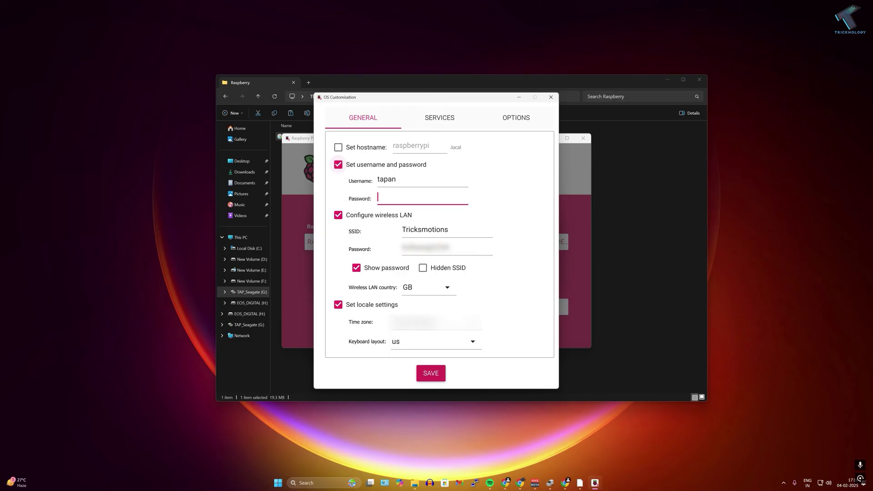
pyautogui.write('123')
pyautogui.moveTo(391, 196); pyautogui.dragTo(373, 195)
pyautogui.click(389, 197)
# - Enable SSH and the finish sound, then save the customisation settings
pyautogui.click(437, 127)
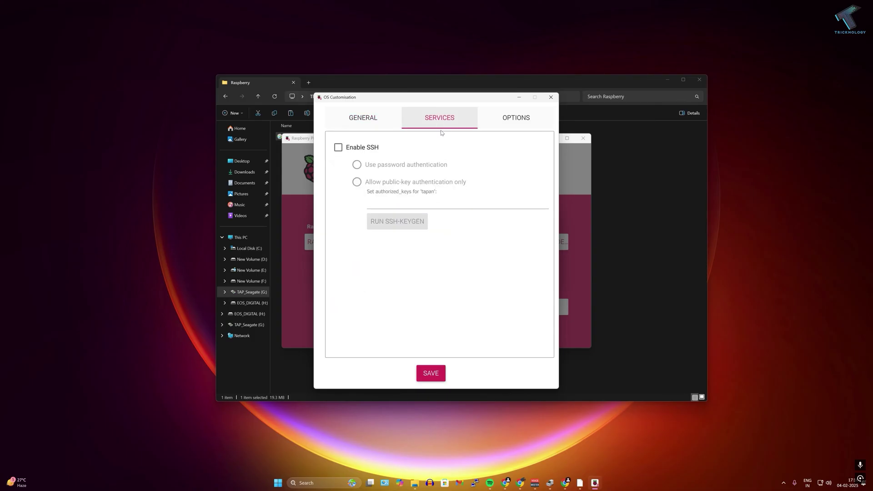
pyautogui.click(337, 147)
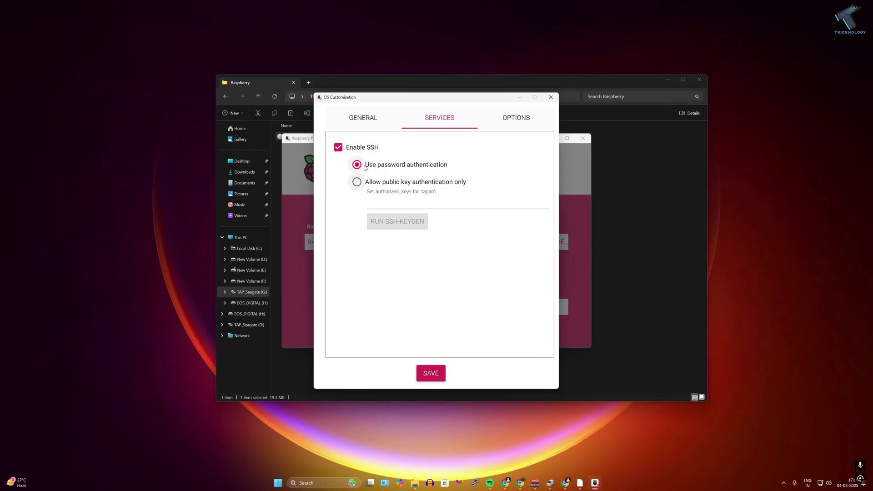
pyautogui.click(511, 116)
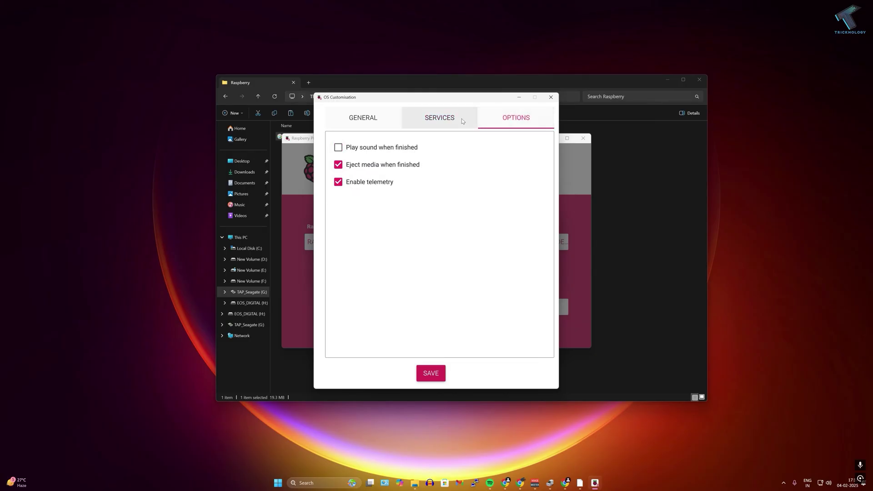
pyautogui.click(338, 148)
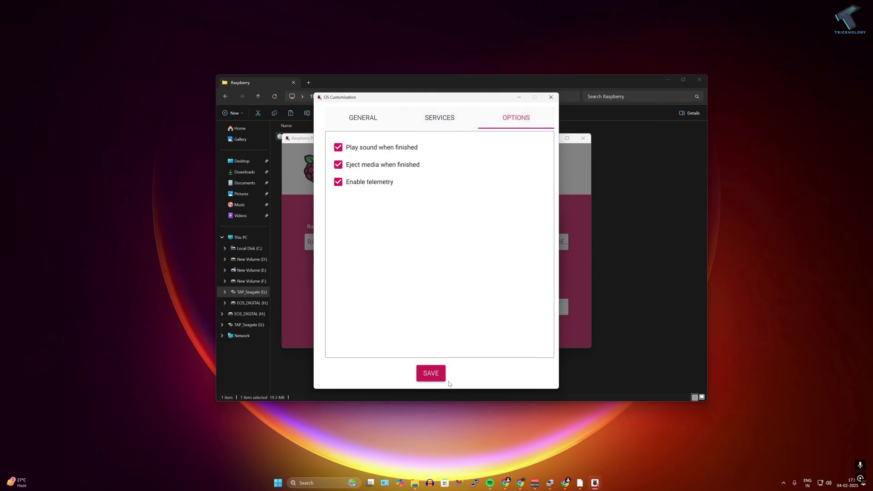
pyautogui.click(431, 374)
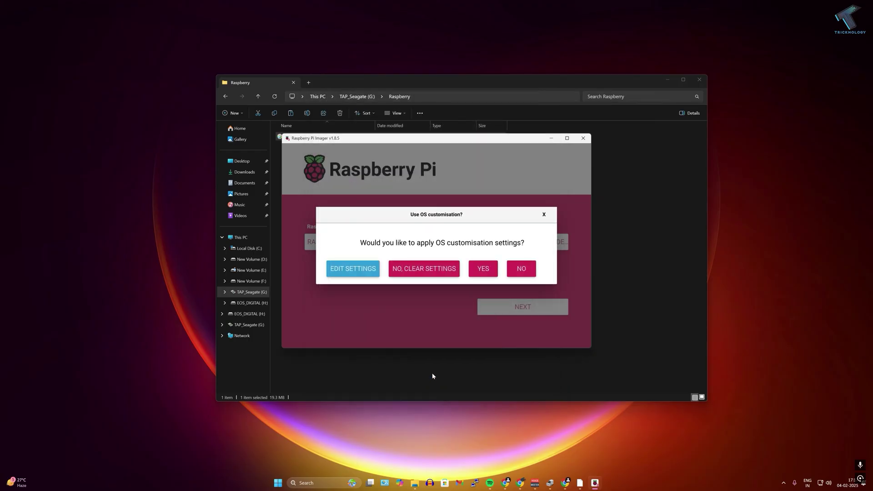
# - Apply the OS customisation and confirm erasing the USB device to start writing
pyautogui.click(483, 268)
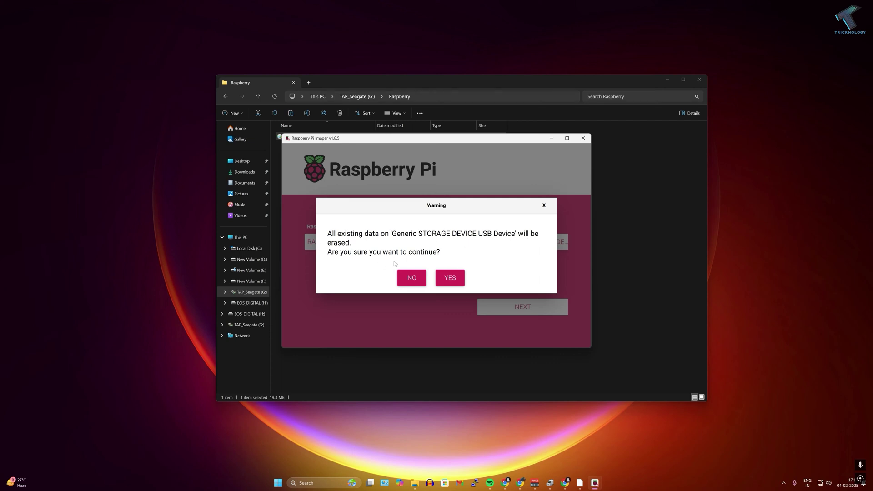
pyautogui.click(461, 279)
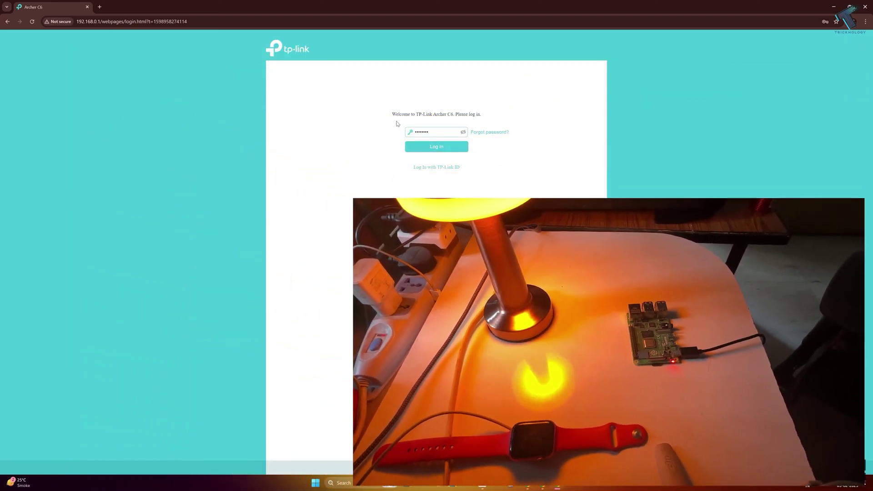
# - Log in to the TP-Link router and find the raspberrypi wireless client's IP under Advanced
pyautogui.press('Return')
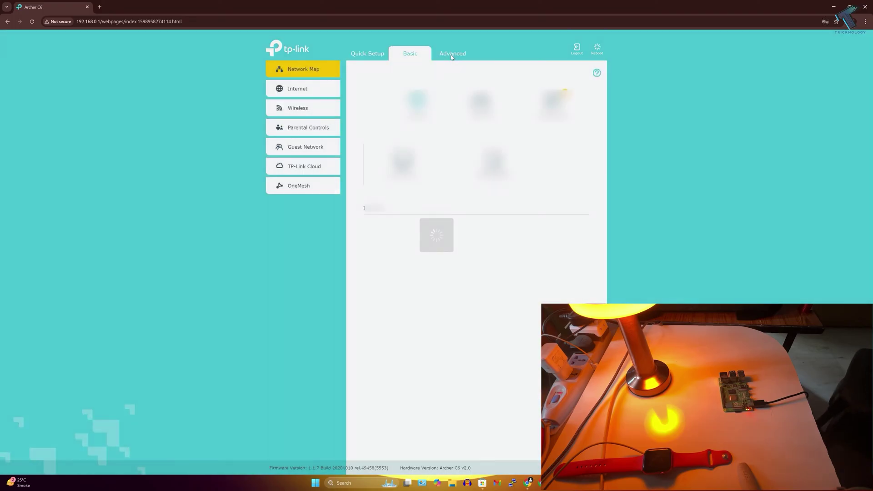
pyautogui.click(451, 54)
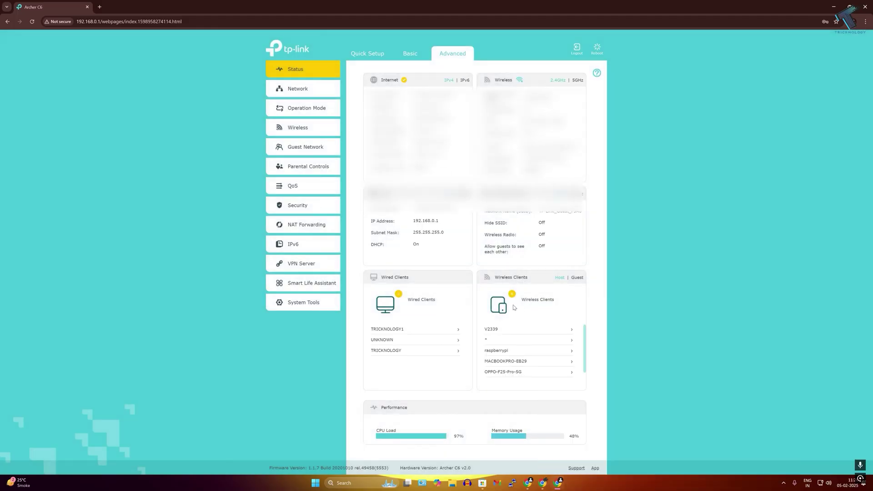
pyautogui.click(495, 351)
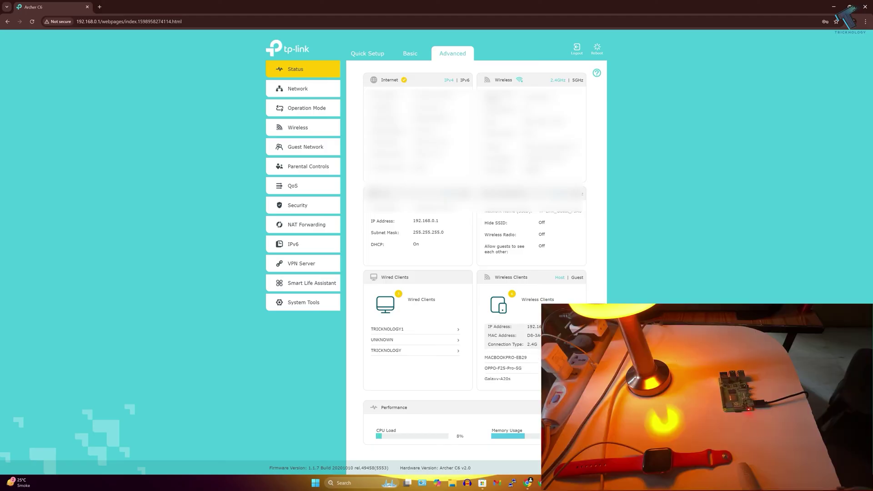
pyautogui.scroll(1, 509, 352)
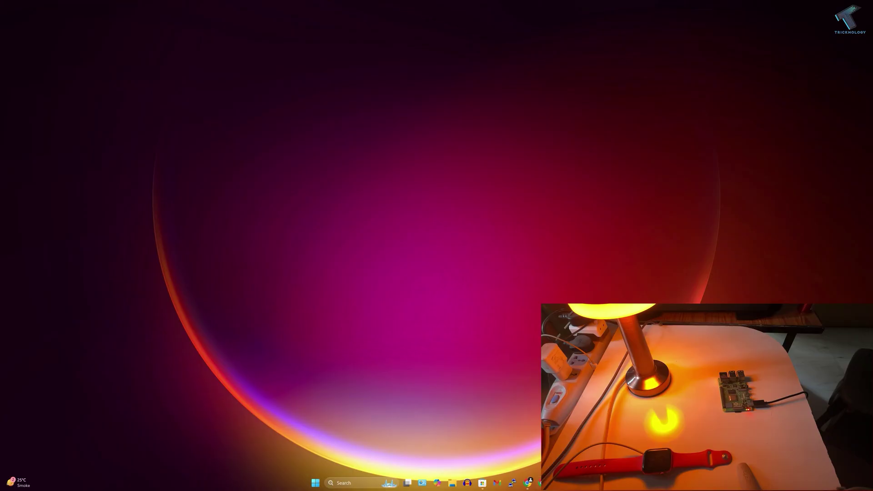
# - Install RealVNC Viewer from Microsoft Store, then open the PuTTY app page
pyautogui.click(481, 486)
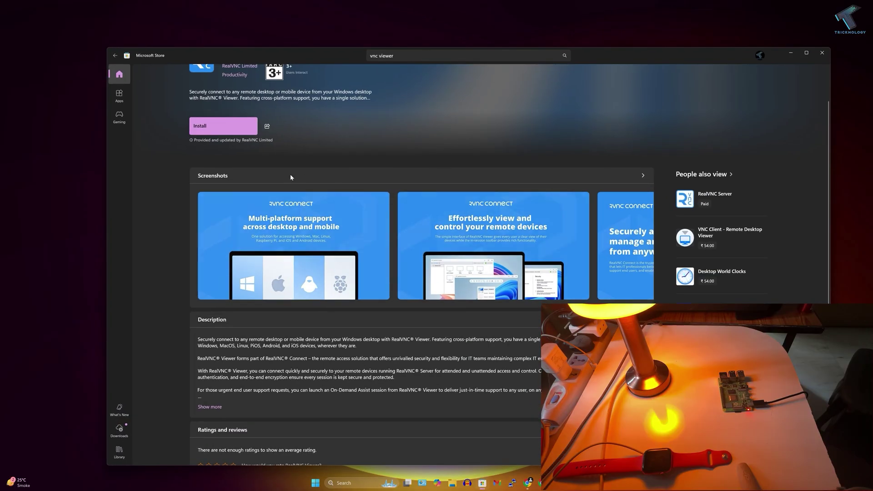
pyautogui.scroll(2, 291, 177)
pyautogui.click(454, 55)
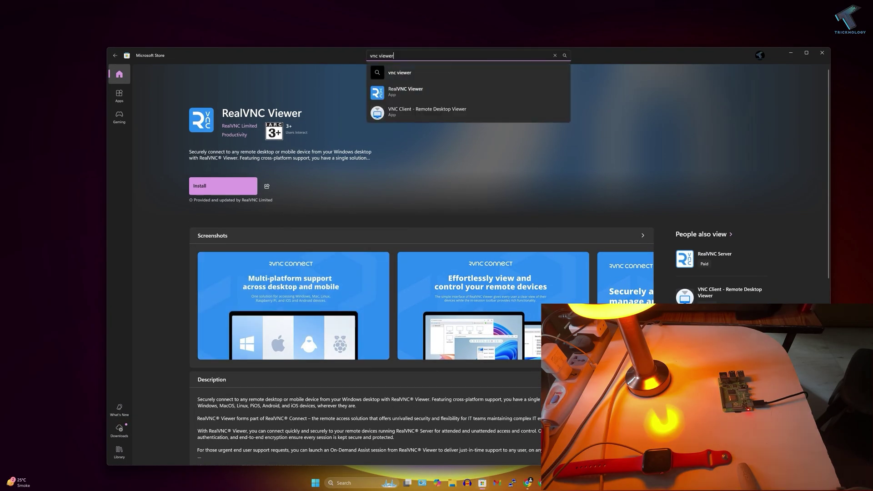
pyautogui.press('Return')
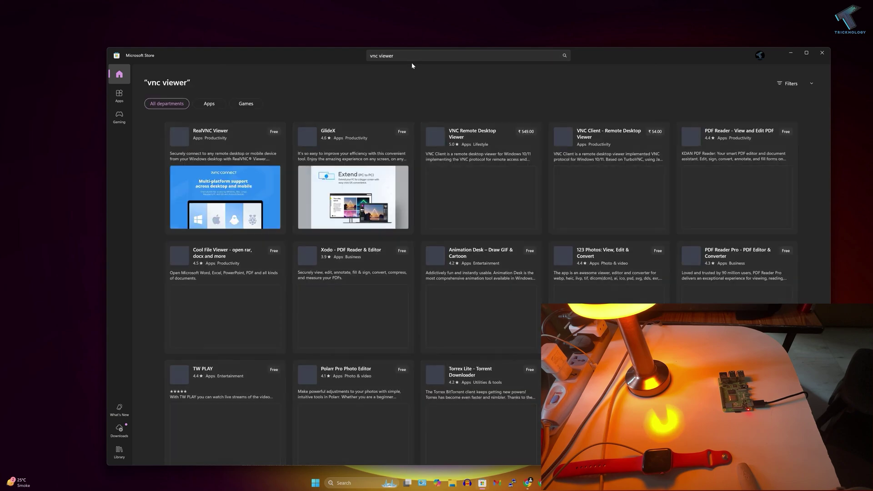
pyautogui.click(219, 143)
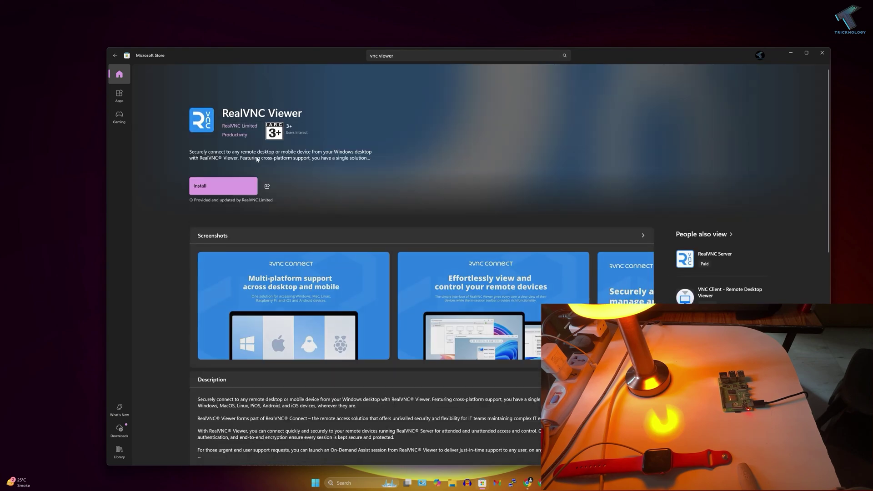
pyautogui.click(236, 188)
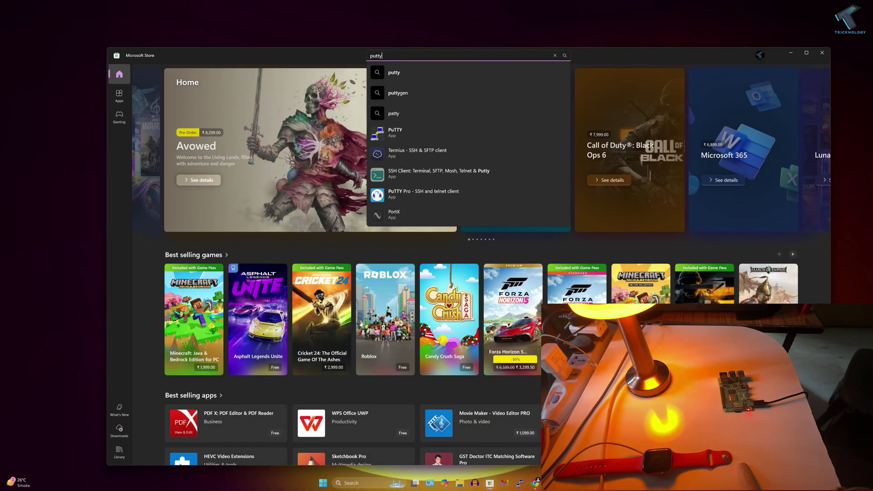
pyautogui.press('Return')
pyautogui.click(266, 173)
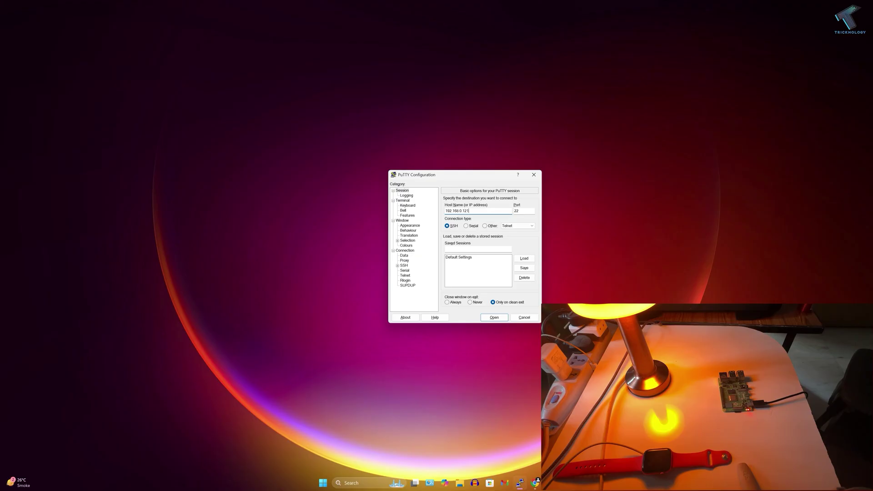
# - Connect over SSH to 192.168.0.121 and trust the Pi's host key
pyautogui.press('Return')
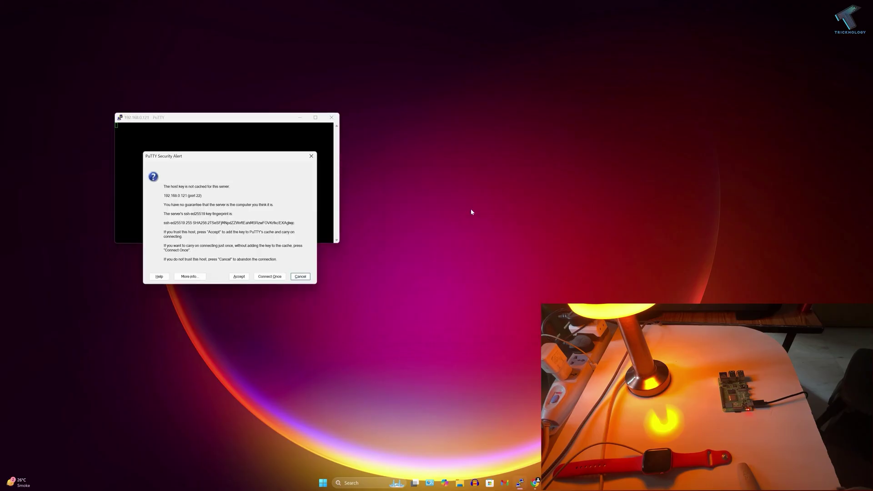
pyautogui.click(243, 278)
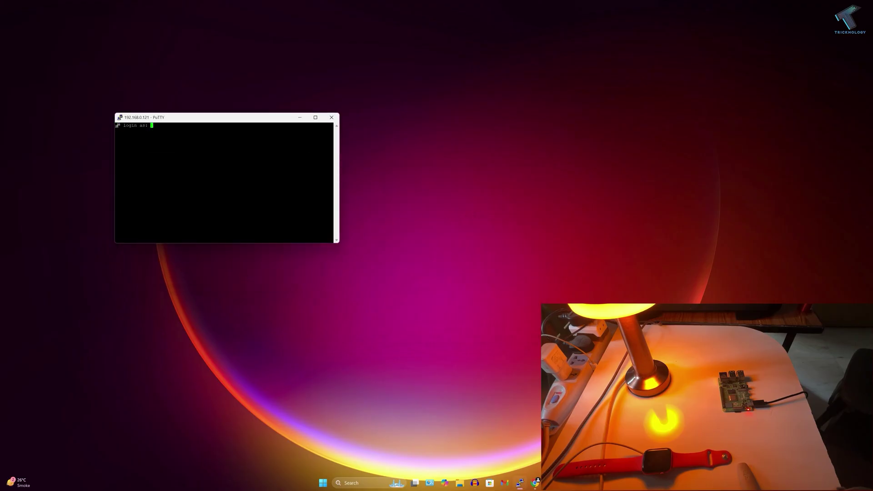
pyautogui.moveTo(274, 122); pyautogui.dragTo(462, 159)
# - Log in to the Pi with its username and password
pyautogui.write('tapan')
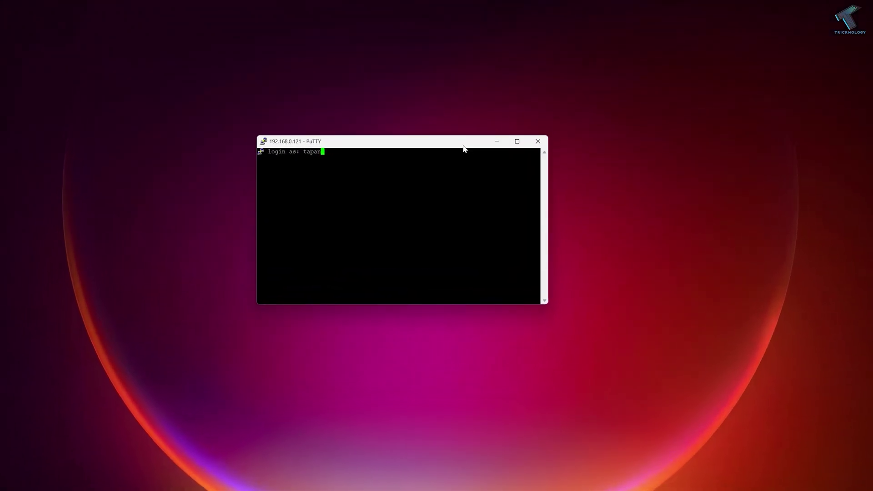
pyautogui.press('Return')
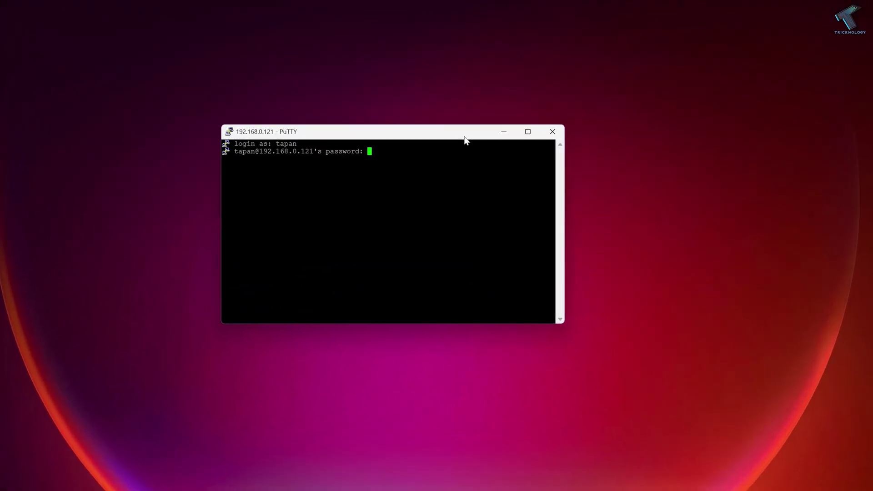
pyautogui.press('Return')
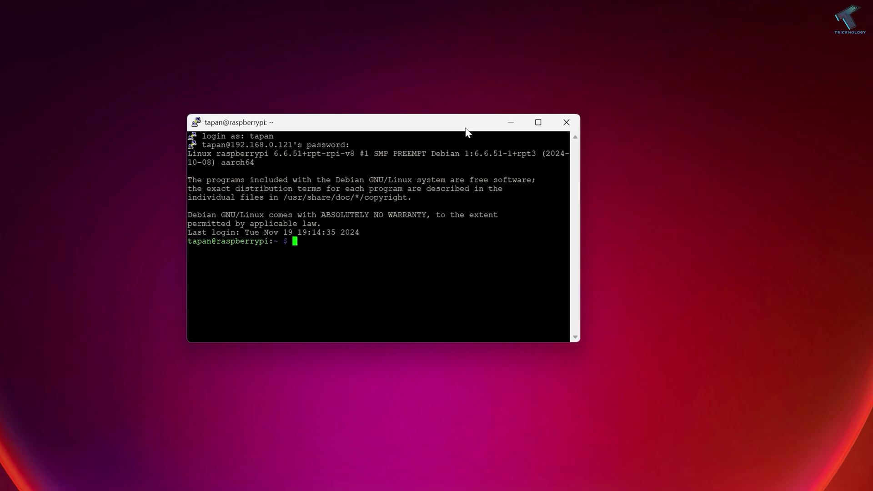
# - Enter sudo raspi-config at the Pi's shell prompt
pyautogui.write('raspi')
pyautogui.press('BackSpace')
pyautogui.press('BackSpace')
pyautogui.press('BackSpace')
pyautogui.press('BackSpace')
pyautogui.write('sudo raspi-config')
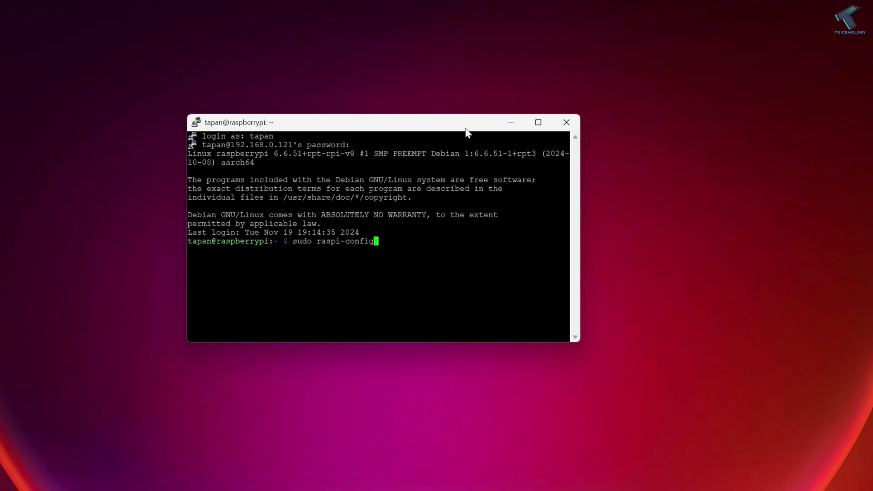
# - Enable VNC via raspi-config Interface Options > VNC, then search Windows for 'vnc'
pyautogui.press('Return')
pyautogui.press('Down')
pyautogui.press('Down')
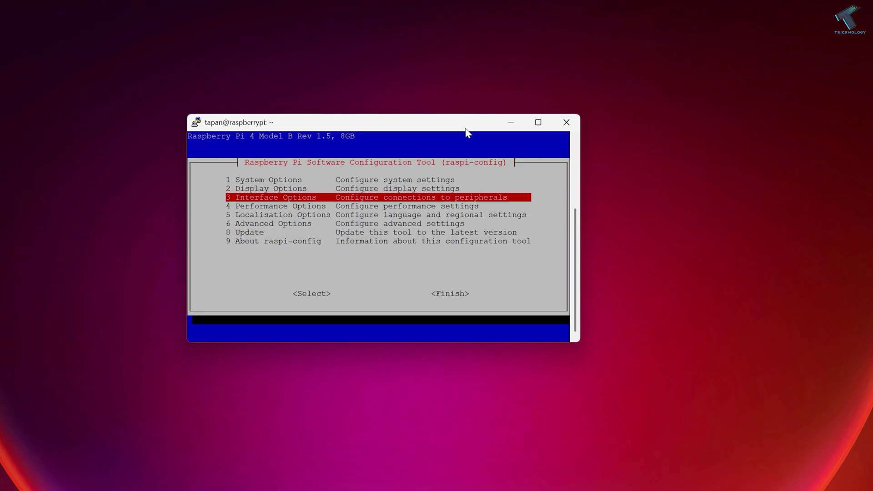
pyautogui.press('Return')
pyautogui.press('Down')
pyautogui.press('Down')
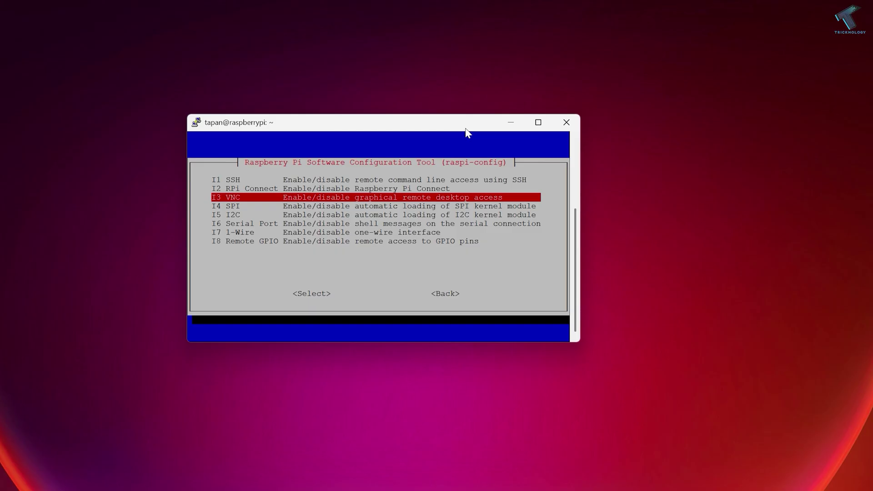
pyautogui.press('Return')
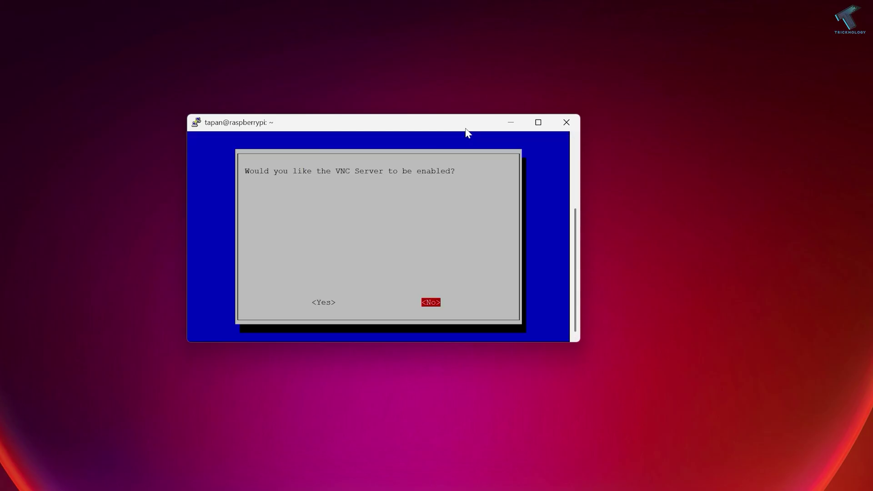
pyautogui.press('Left')
pyautogui.press('Return')
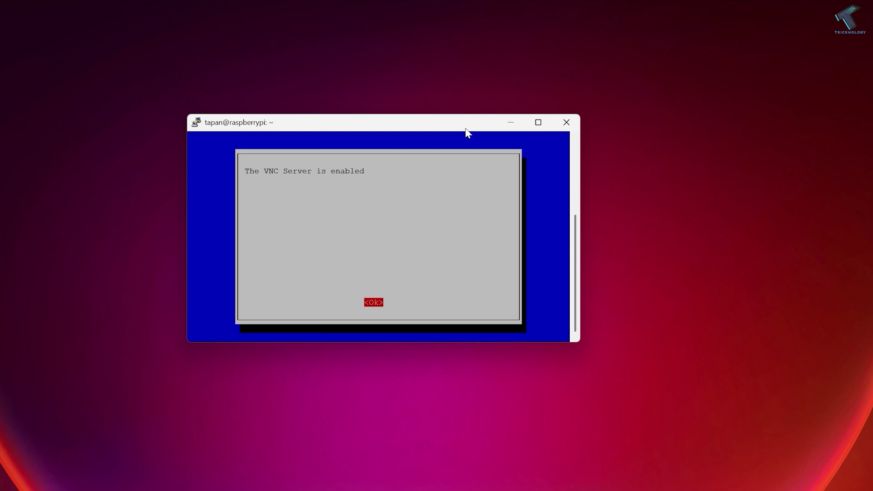
pyautogui.press('Return')
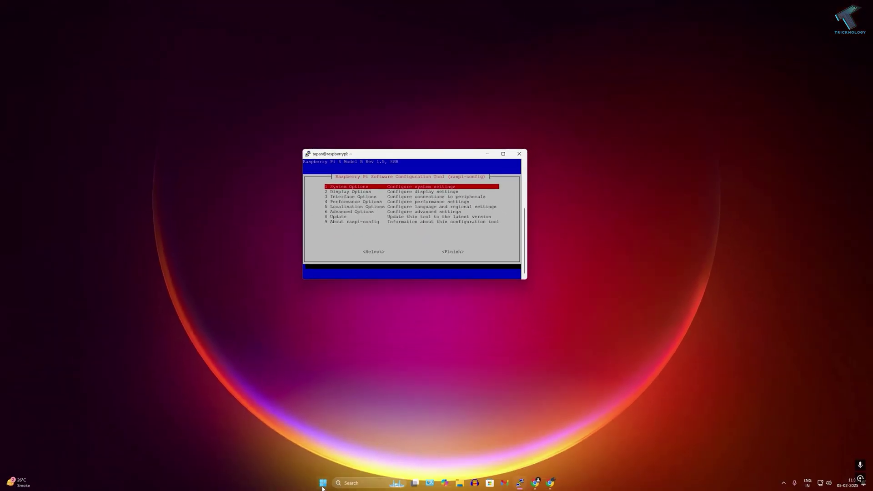
pyautogui.click(323, 483)
pyautogui.write('vnc')
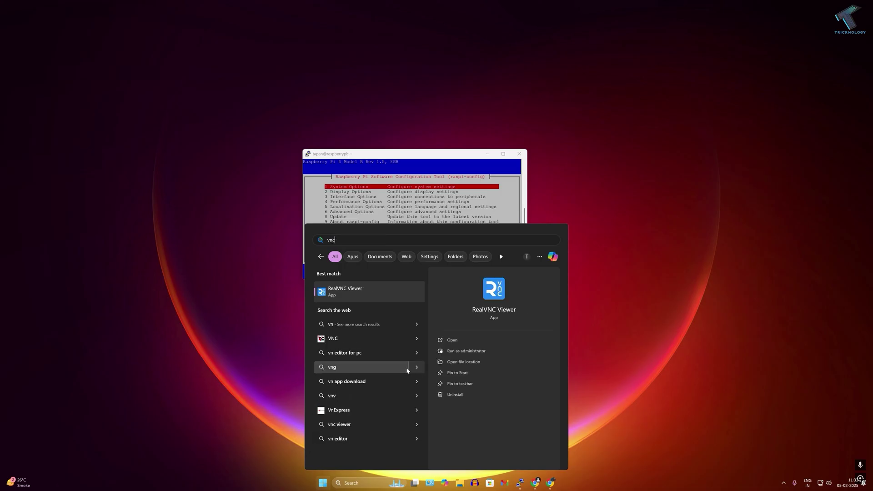
# - Launch RealVNC Viewer, connect to 192.168.0.121 and accept the server's identity
pyautogui.click(393, 298)
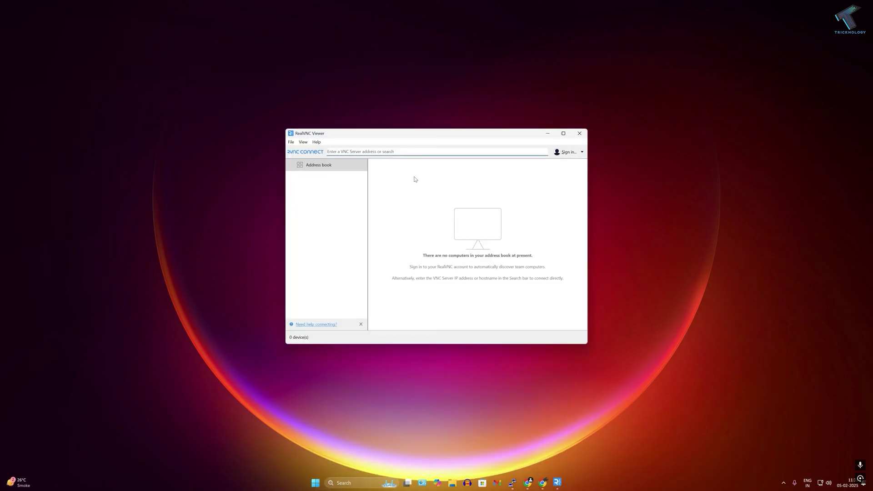
pyautogui.write('192.1')
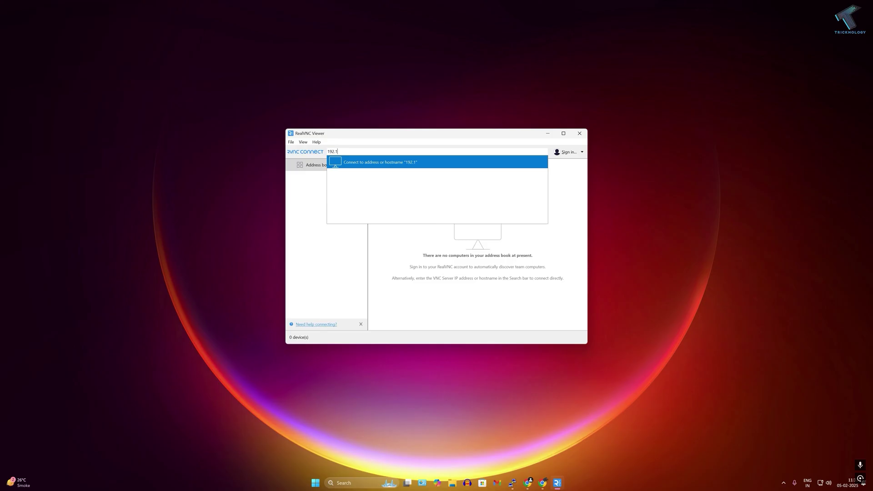
pyautogui.write('68.0.121')
pyautogui.press('Return')
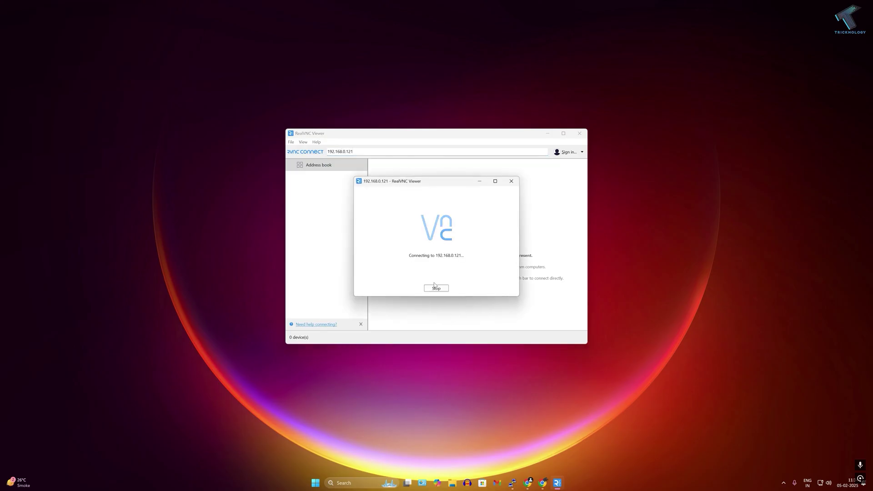
pyautogui.click(460, 276)
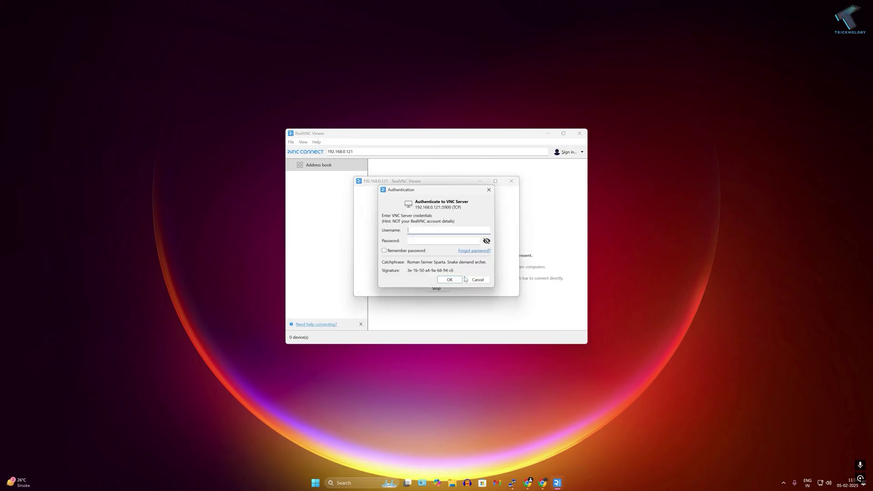
# - Sign in with the Pi's username and password and maximise the remote desktop
pyautogui.write('tapa')
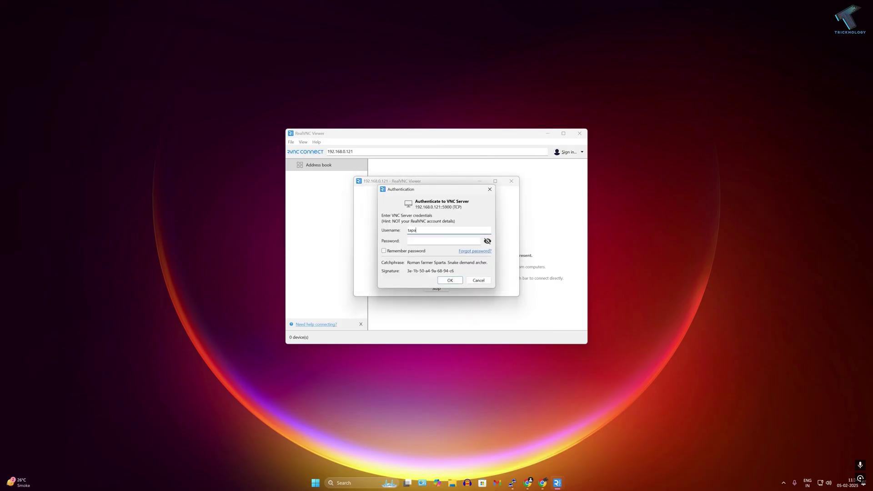
pyautogui.write('n')
pyautogui.press('Tab')
pyautogui.write('•••')
pyautogui.click(448, 280)
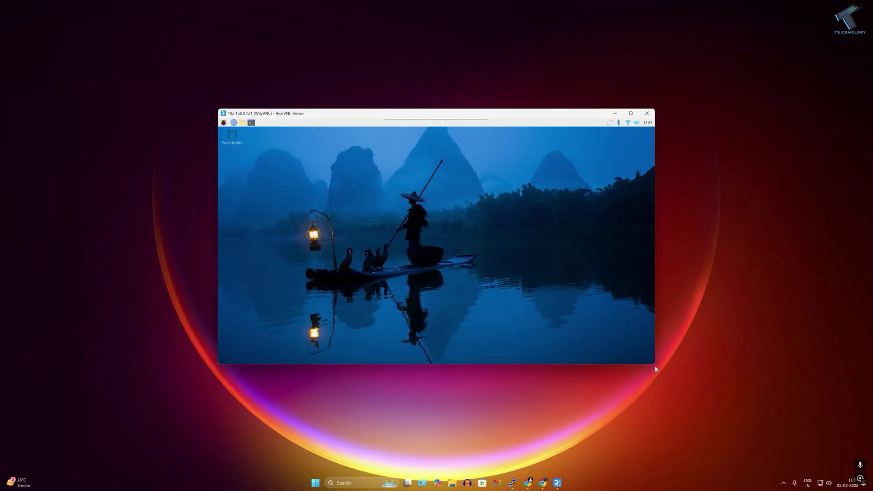
pyautogui.moveTo(654, 364); pyautogui.dragTo(760, 441)
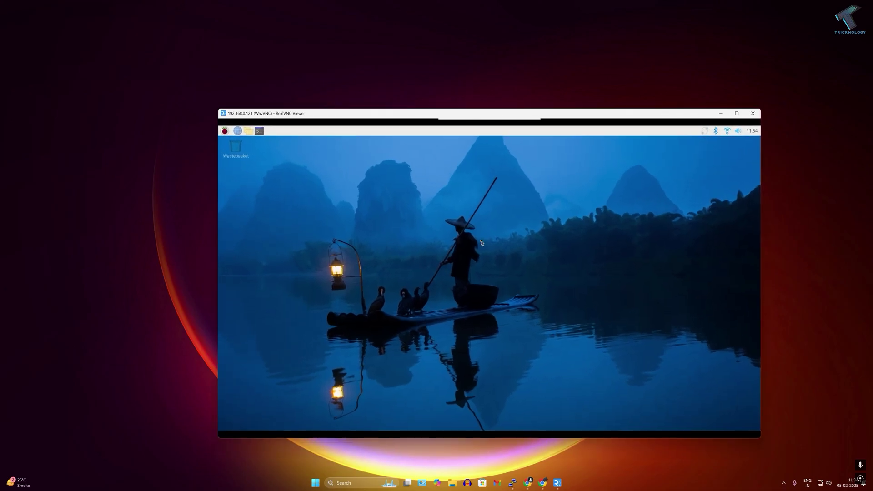
pyautogui.doubleClick(334, 114)
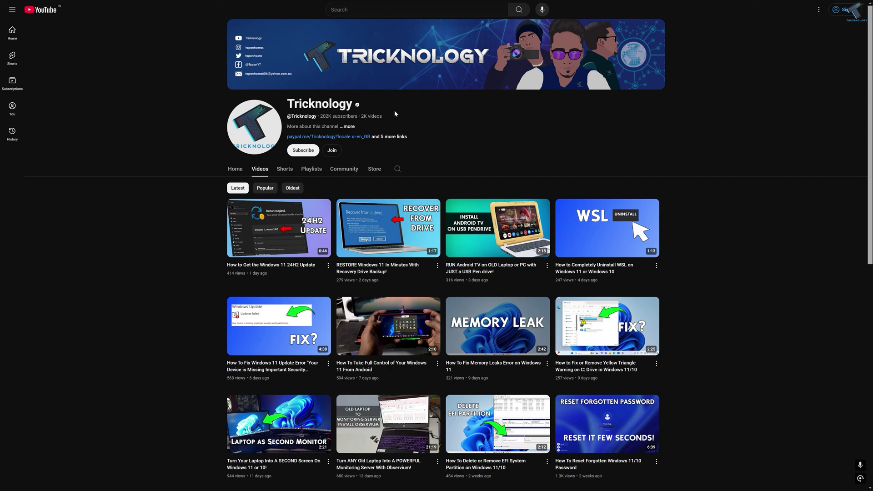
pyautogui.scroll(-3, 312, 136)
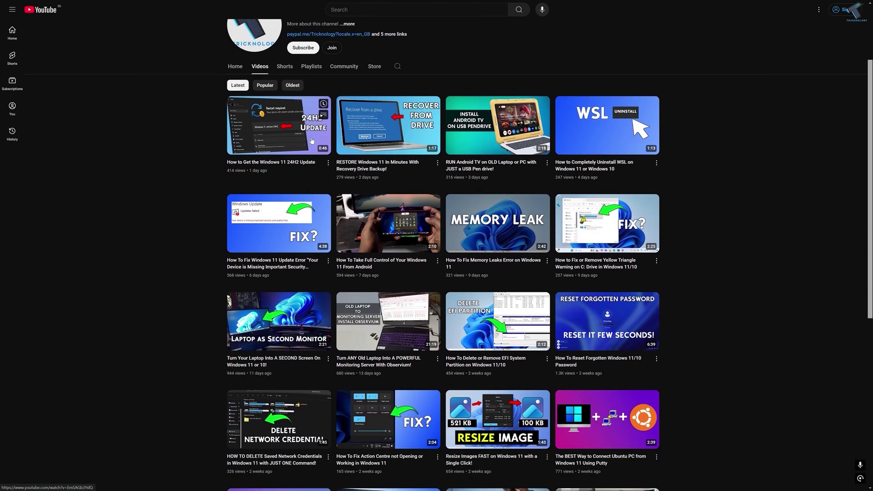
pyautogui.scroll(-1, 311, 141)
pyautogui.scroll(-3, 191, 132)
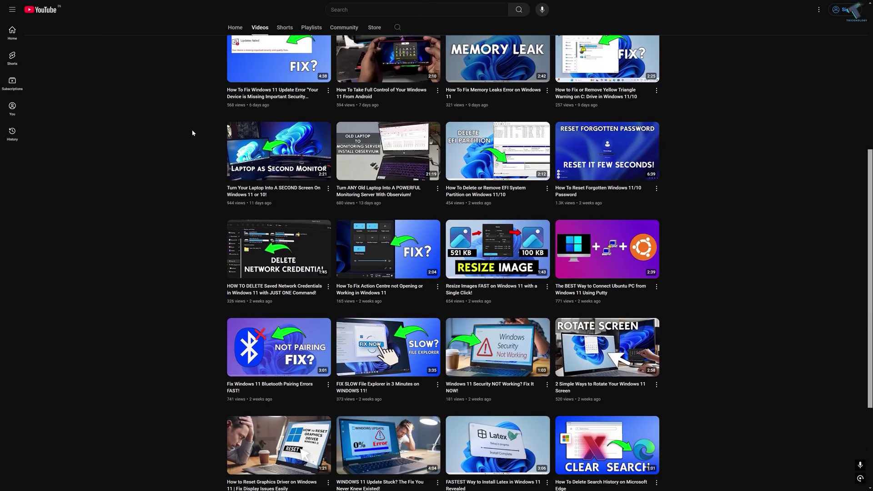
pyautogui.scroll(-7, 193, 132)
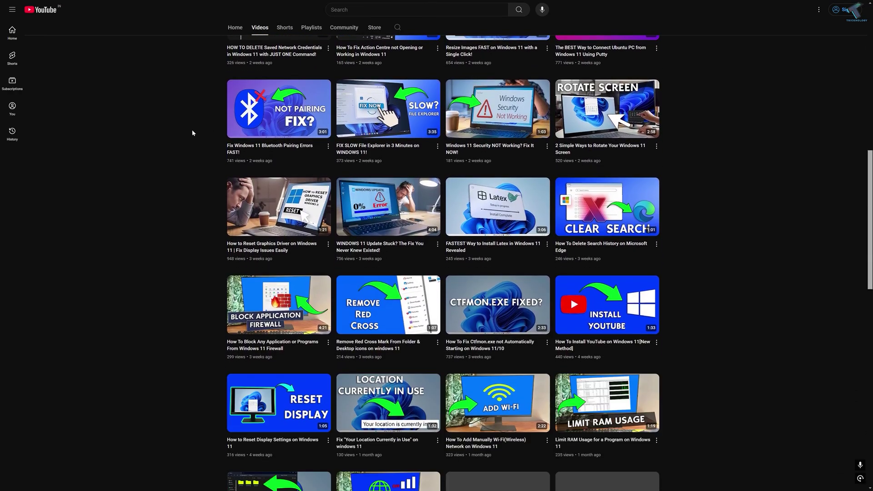
pyautogui.scroll(-8, 192, 133)
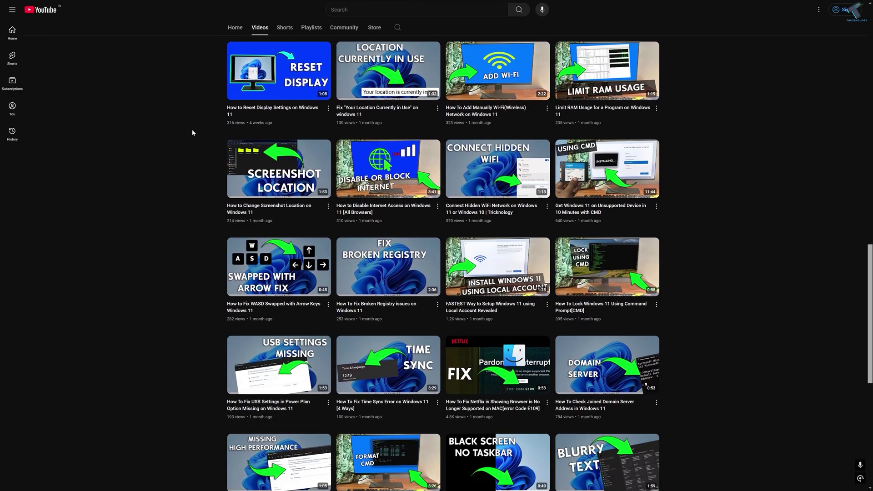
pyautogui.scroll(-5, 192, 130)
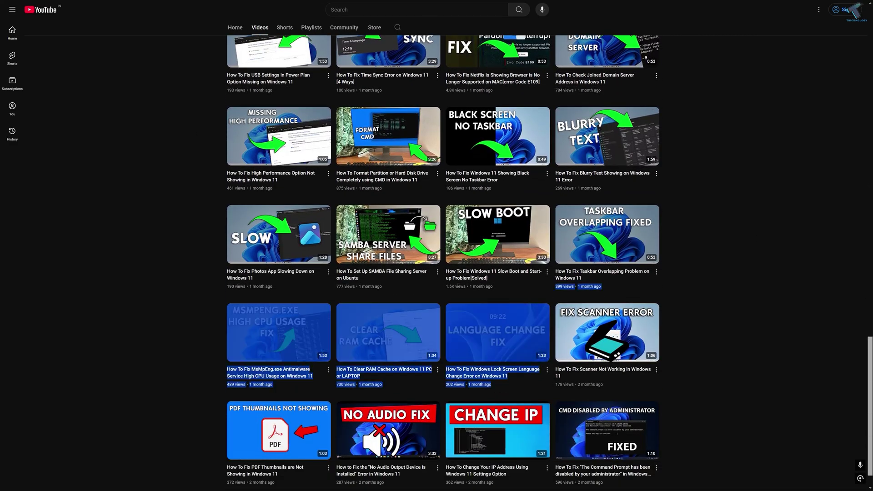
pyautogui.moveTo(868, 341); pyautogui.dragTo(855, 27)
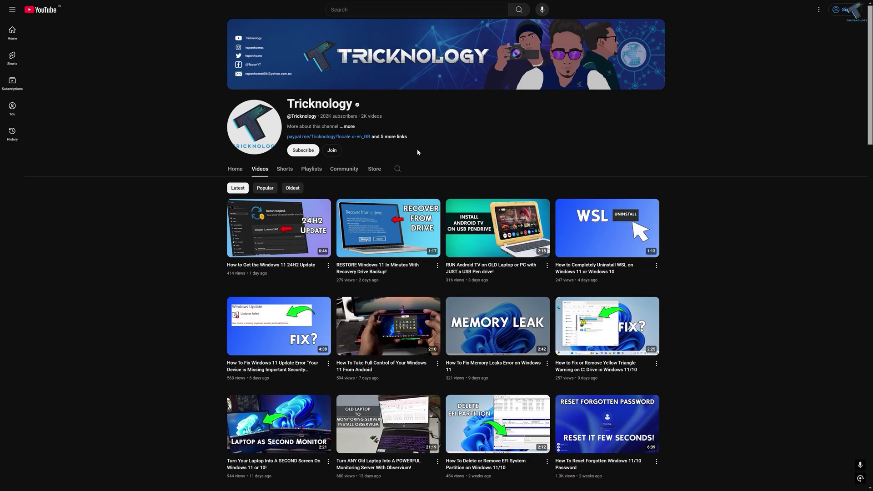